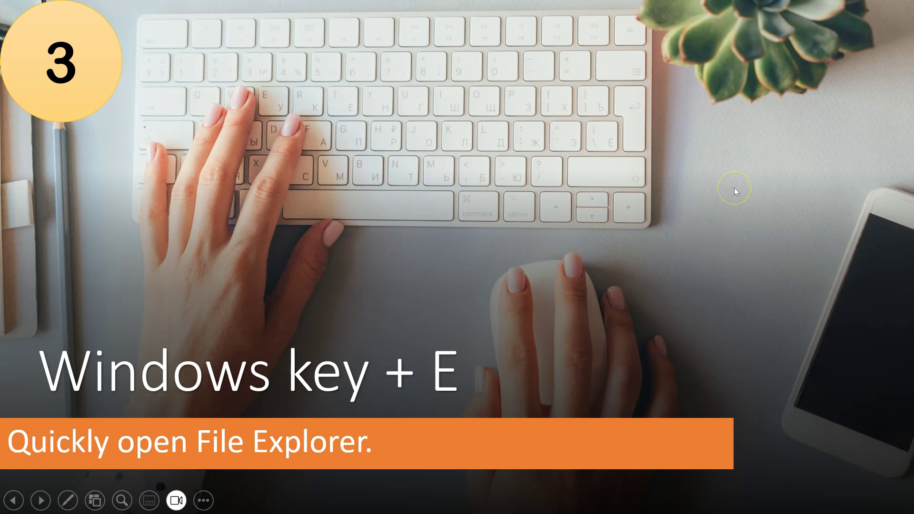
- Advance the slide show to the fourth shortcut and start a screen recording of the Arrow in Line Chart workbook in Excel
{"action": "key", "text": "Right"}
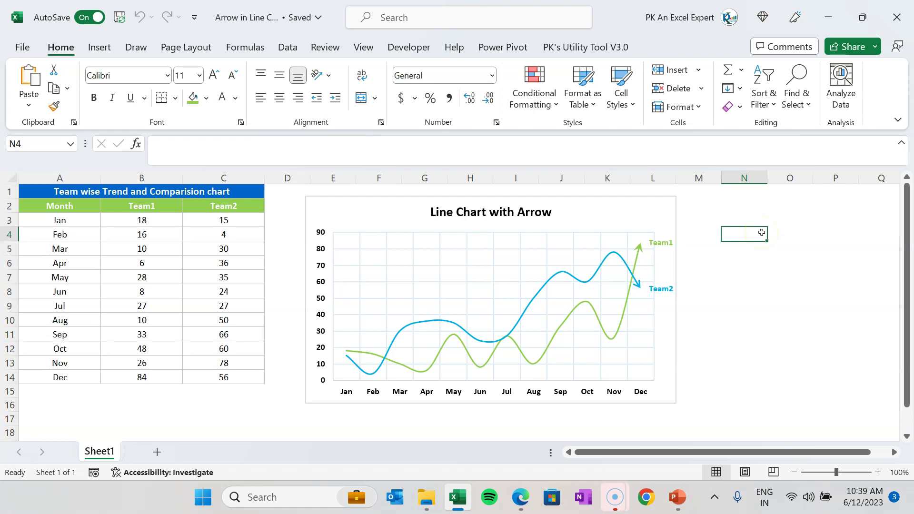
{"action": "left_click", "coordinate": [753, 233]}
{"action": "left_click", "coordinate": [743, 207]}
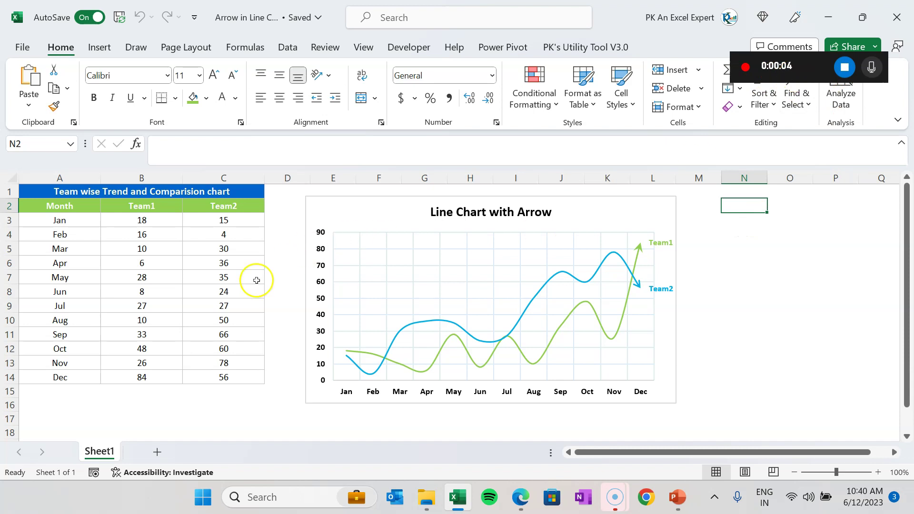
- Recalculate the worksheet several times with cell M8 selected to refresh the line chart, and stop the screen recording
{"action": "left_click", "coordinate": [278, 304]}
{"action": "left_click", "coordinate": [705, 292]}
{"action": "key", "text": "F9"}
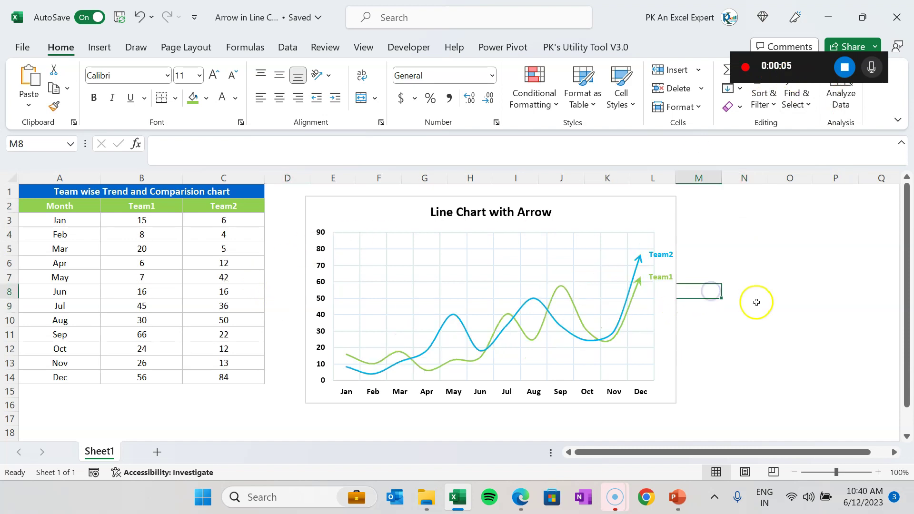
{"action": "key", "text": "F9"}
{"action": "key", "text": "F9"}
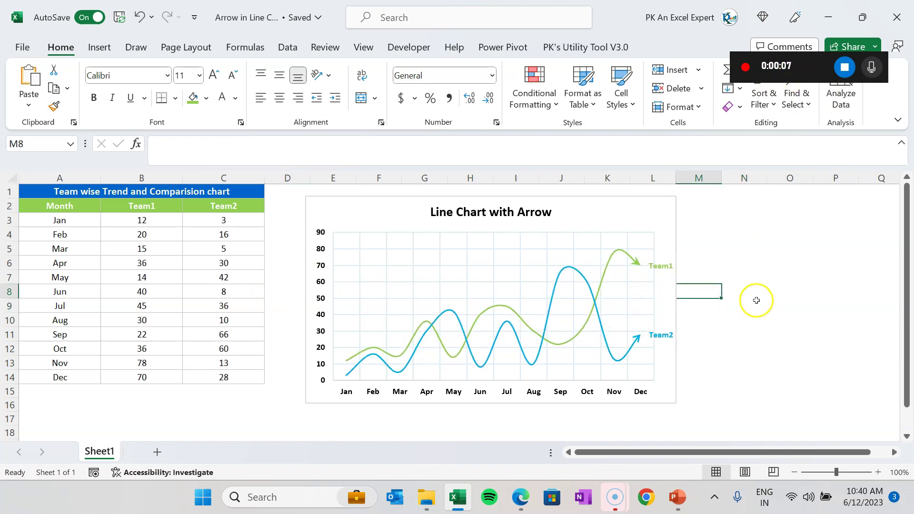
{"action": "key", "text": "F9"}
{"action": "key", "text": "F9"}
{"action": "key", "text": "F9"}
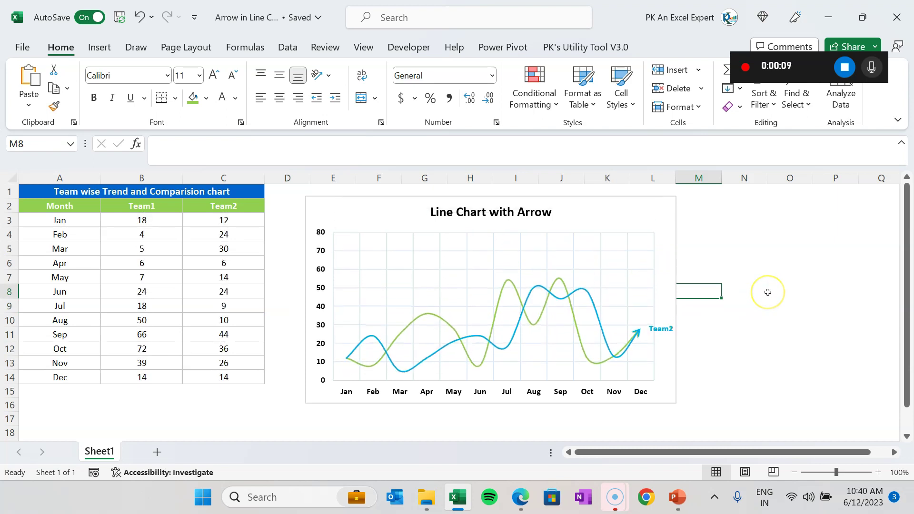
{"action": "key", "text": "F9"}
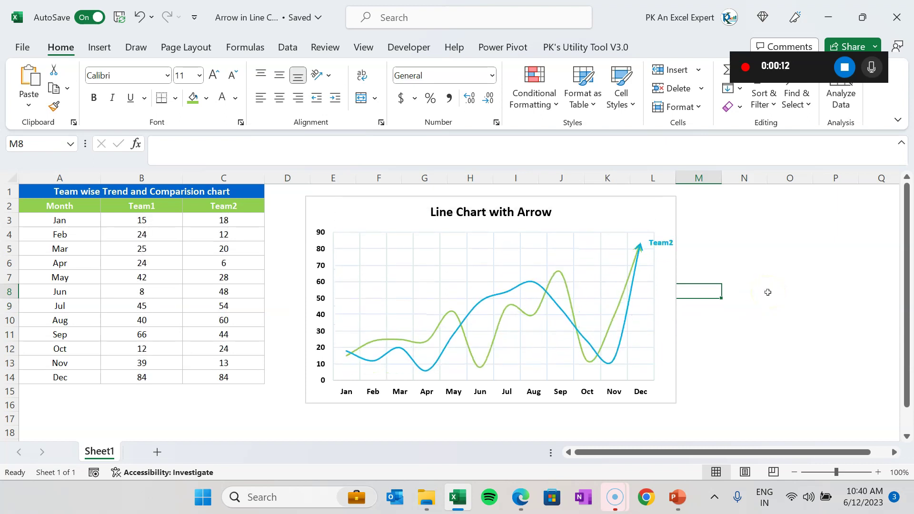
{"action": "left_click", "coordinate": [845, 67]}
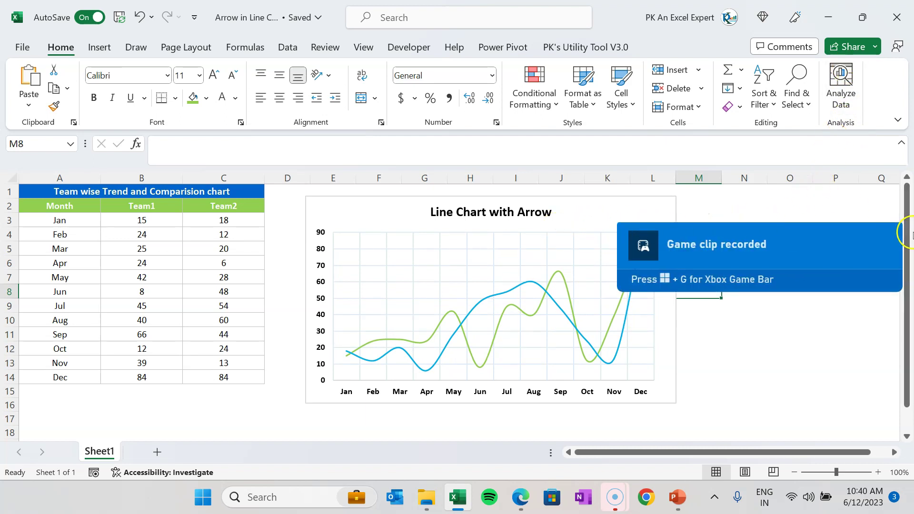
- Switch to File Explorer, play the Arrow in Line Chart recording from the Captures folder in Videos, and close the player
{"action": "left_click", "coordinate": [431, 495]}
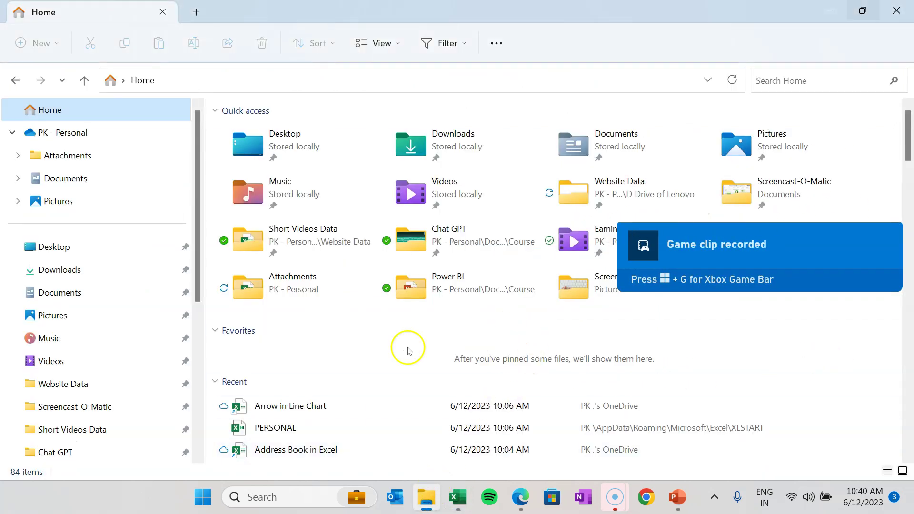
{"action": "left_click", "coordinate": [51, 361]}
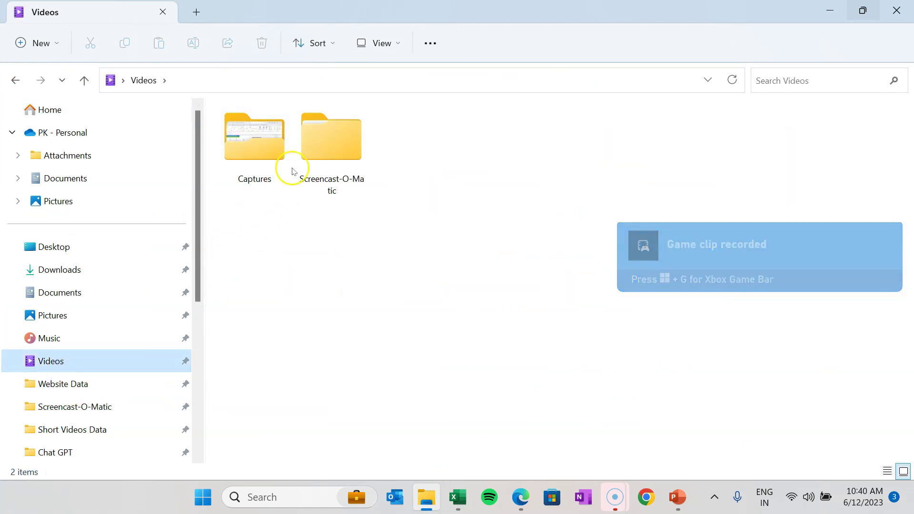
{"action": "double_click", "coordinate": [286, 147]}
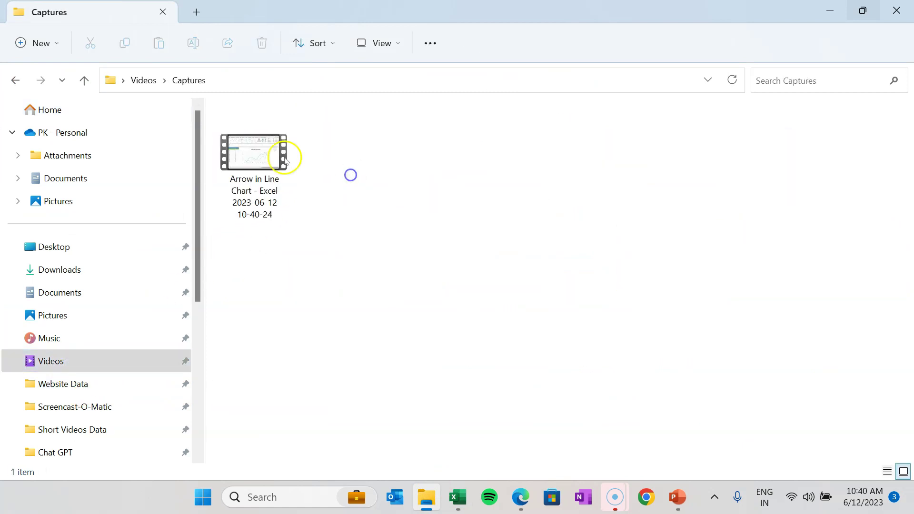
{"action": "double_click", "coordinate": [285, 164]}
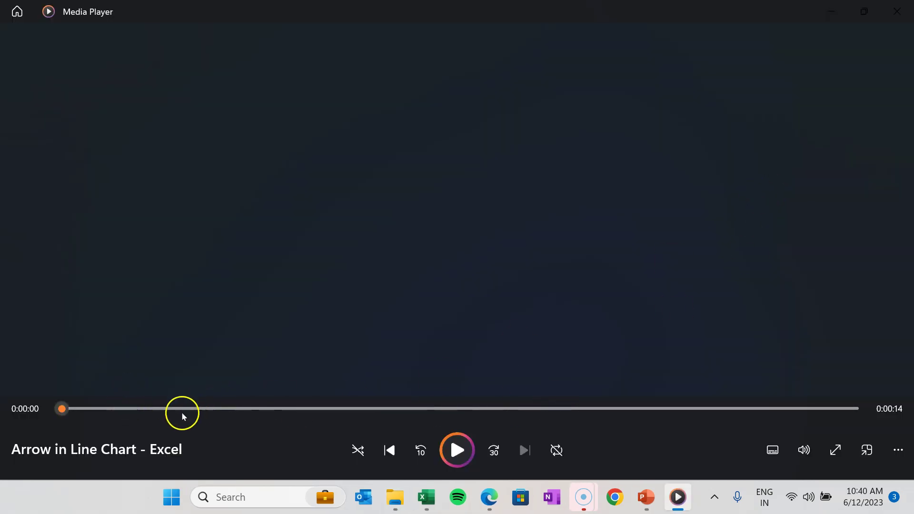
{"action": "left_click", "coordinate": [186, 409]}
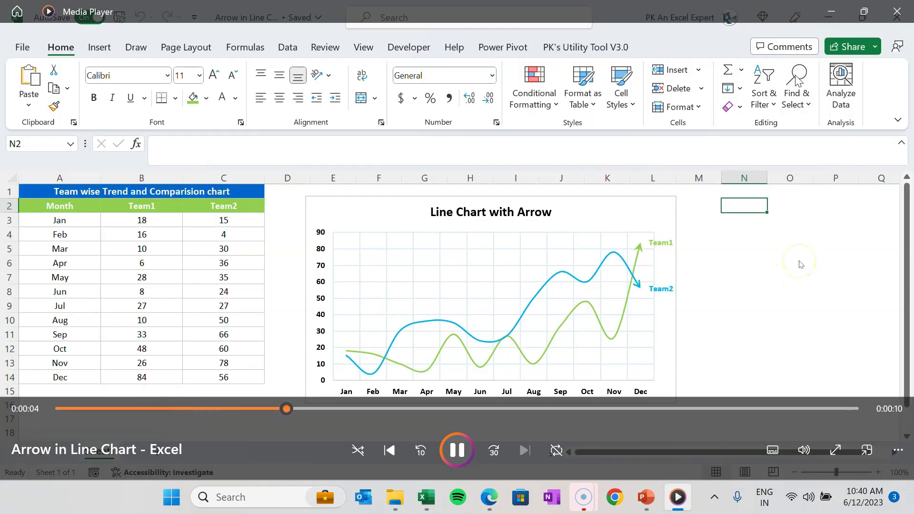
{"action": "left_click", "coordinate": [891, 10]}
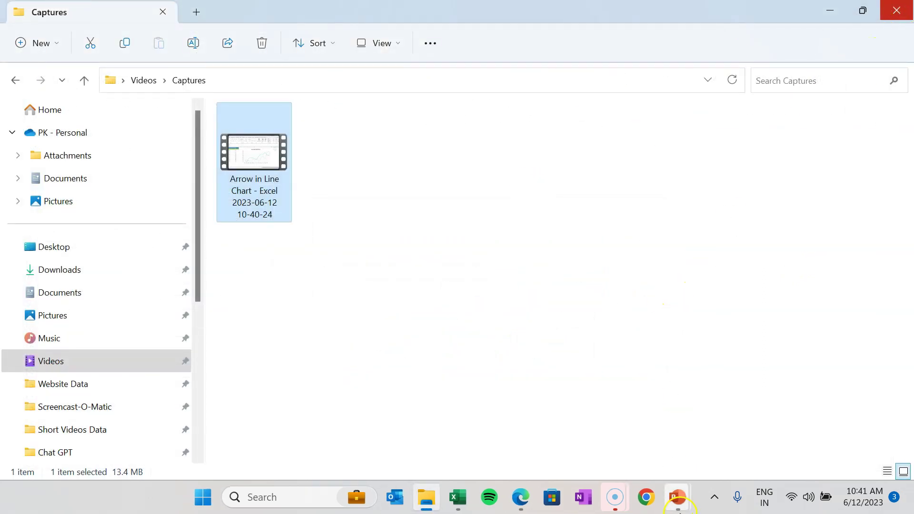
- Return to the PowerPoint slide show and advance it to the fifth shortcut slide
{"action": "mouse_move", "coordinate": [681, 506]}
{"action": "left_click", "coordinate": [750, 424]}
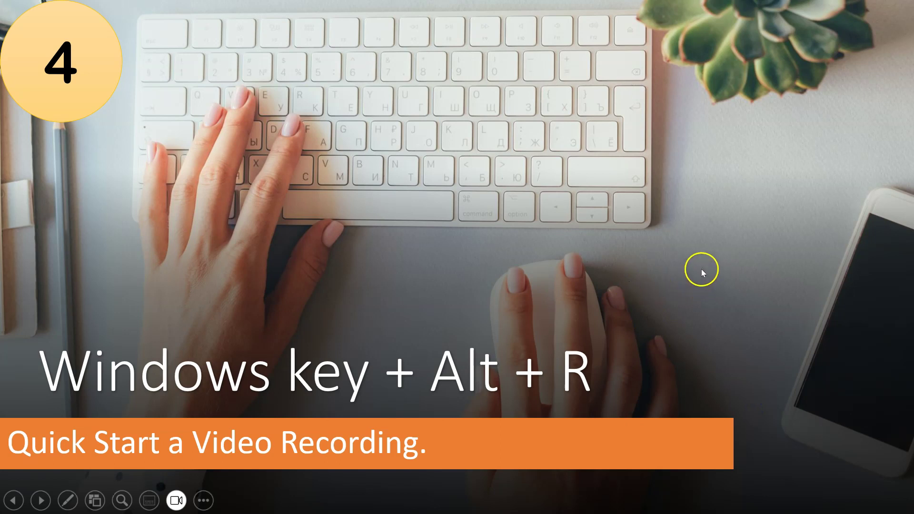
{"action": "left_click", "coordinate": [694, 258]}
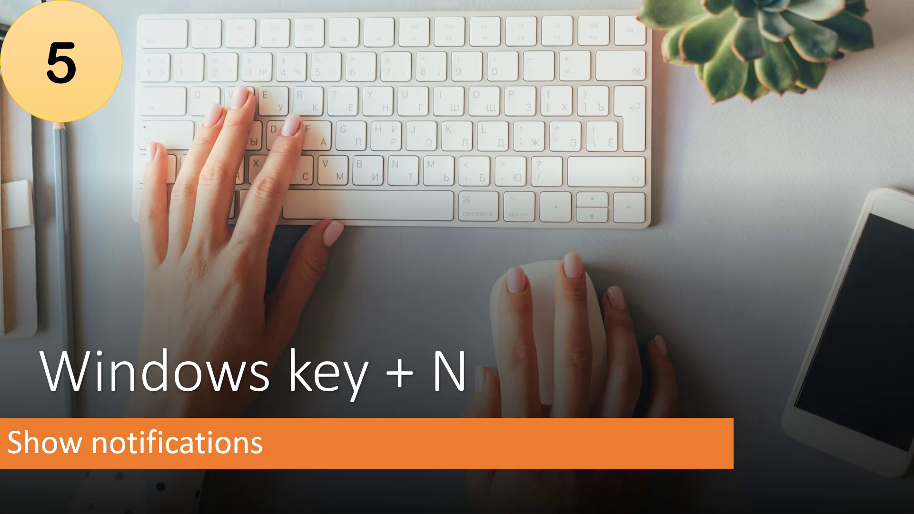
- Show the Windows notifications and clear all of them, closing the panel and advancing the slide show
{"action": "key", "text": "super+n"}
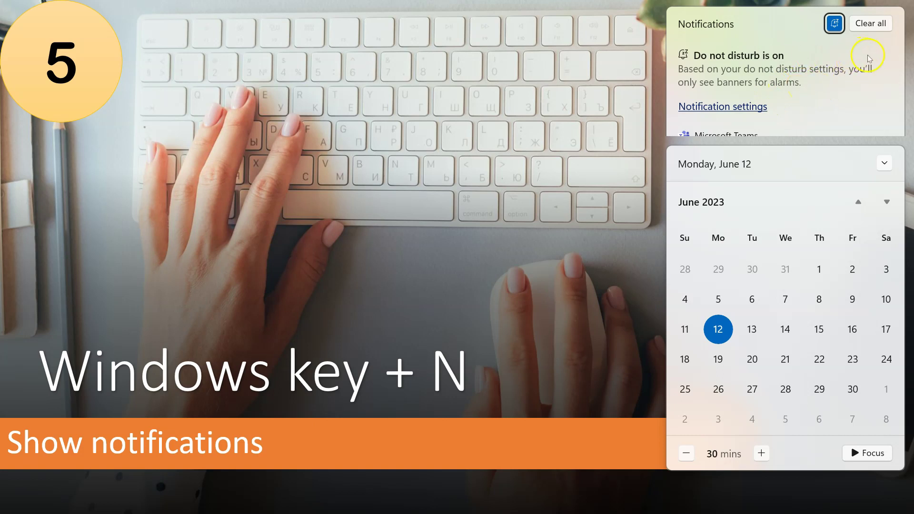
{"action": "left_click", "coordinate": [880, 31]}
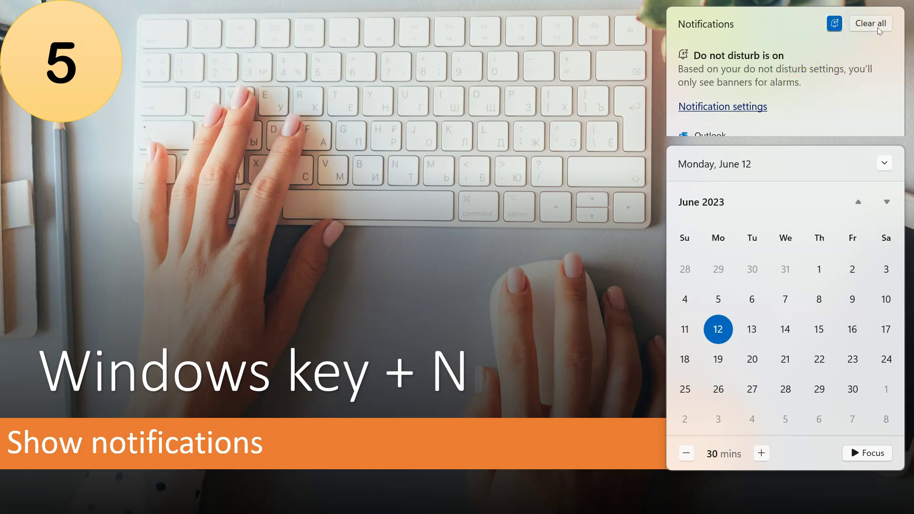
{"action": "left_click", "coordinate": [547, 310]}
{"action": "left_click", "coordinate": [547, 310]}
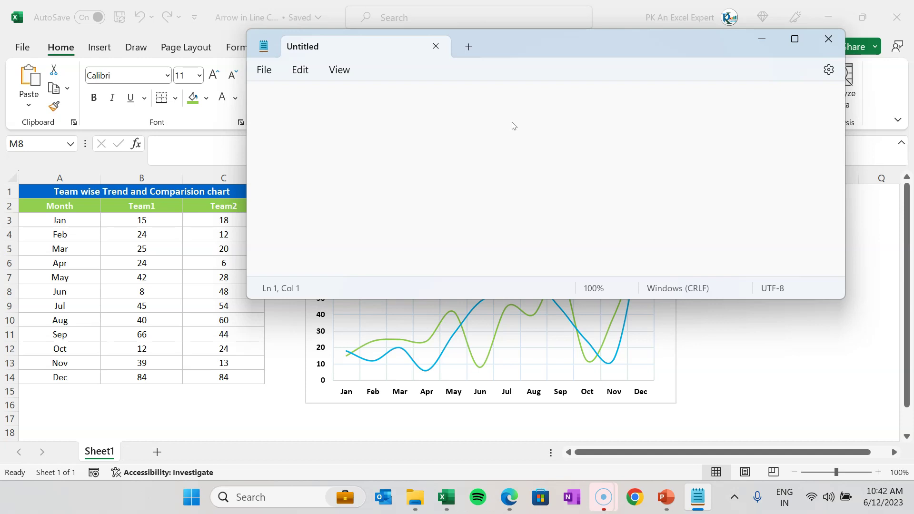
- Dictate a few sentences about the shortcut key into the blank Notepad document with voice typing, and select the dictated text
{"action": "key", "text": "super+h"}
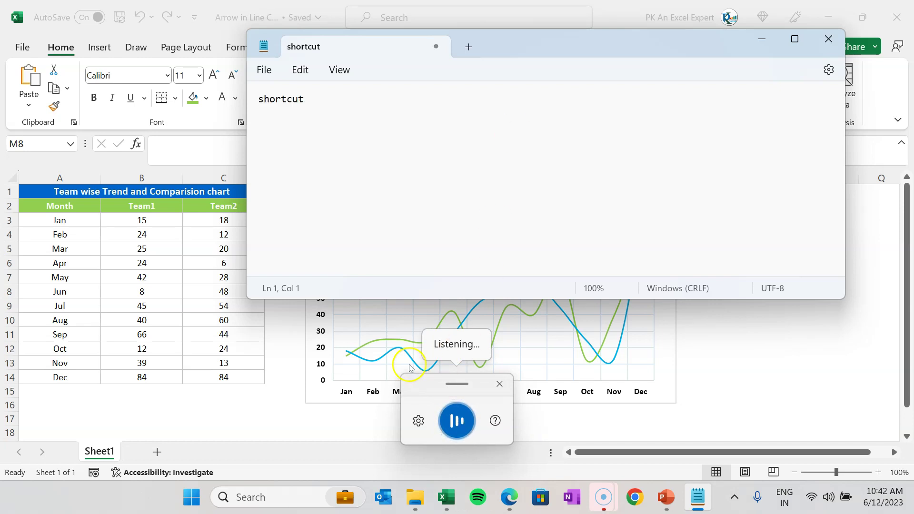
{"action": "left_click", "coordinate": [457, 420]}
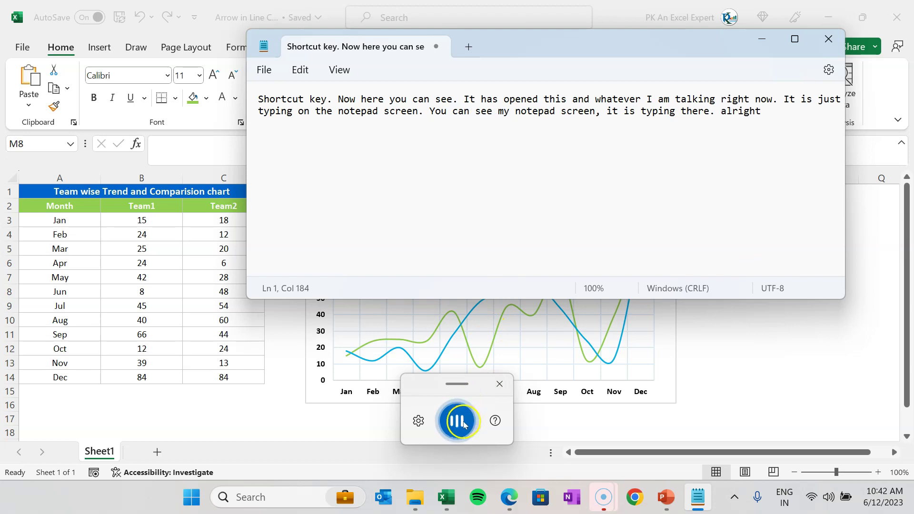
{"action": "left_click", "coordinate": [495, 421]}
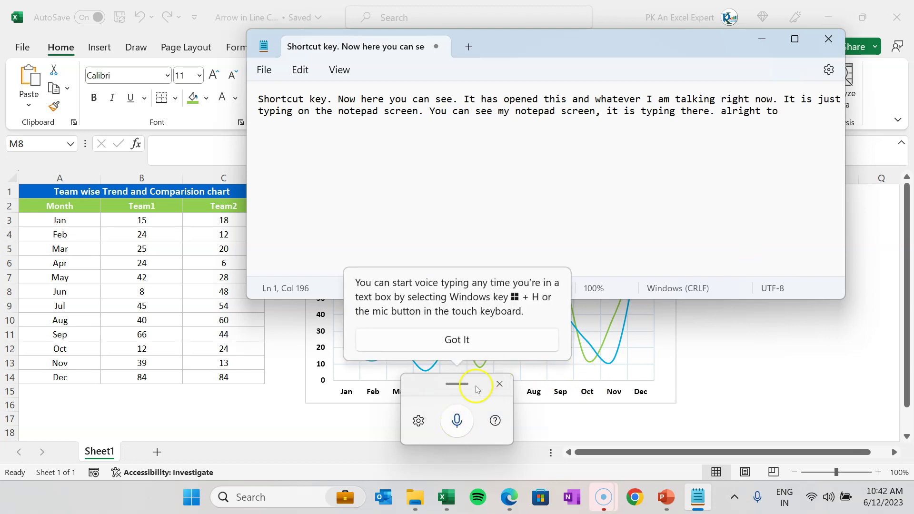
{"action": "left_click", "coordinate": [499, 385]}
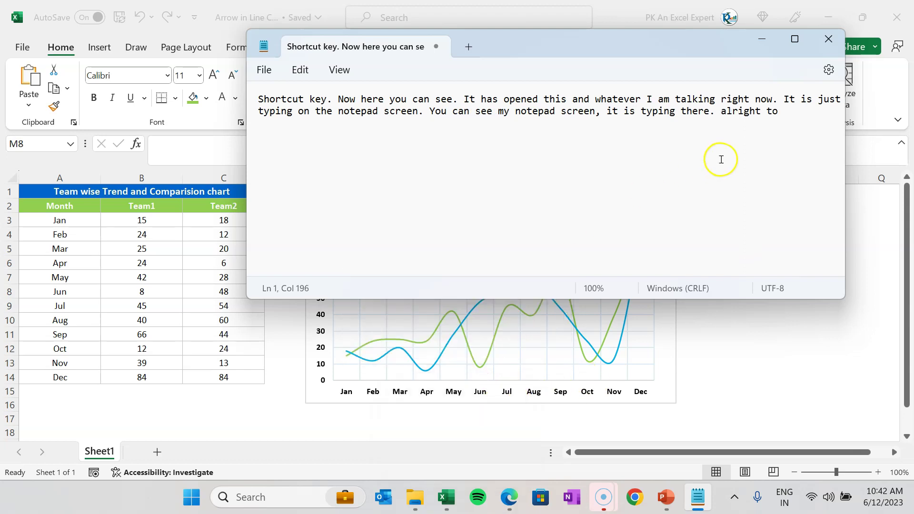
{"action": "left_click_drag", "start_coordinate": [782, 120], "coordinate": [257, 100]}
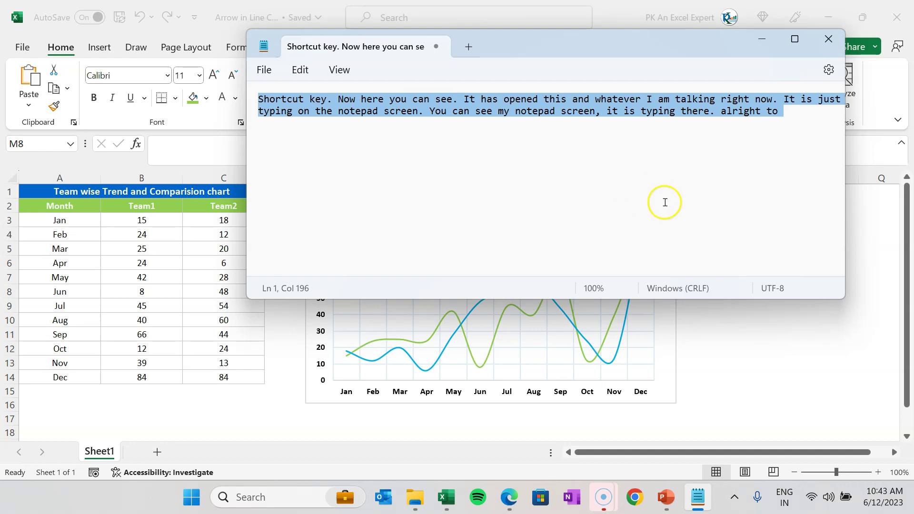
- Return to the PowerPoint slide show and advance it to the seventh shortcut slide
{"action": "left_click", "coordinate": [666, 497]}
{"action": "left_click", "coordinate": [693, 455]}
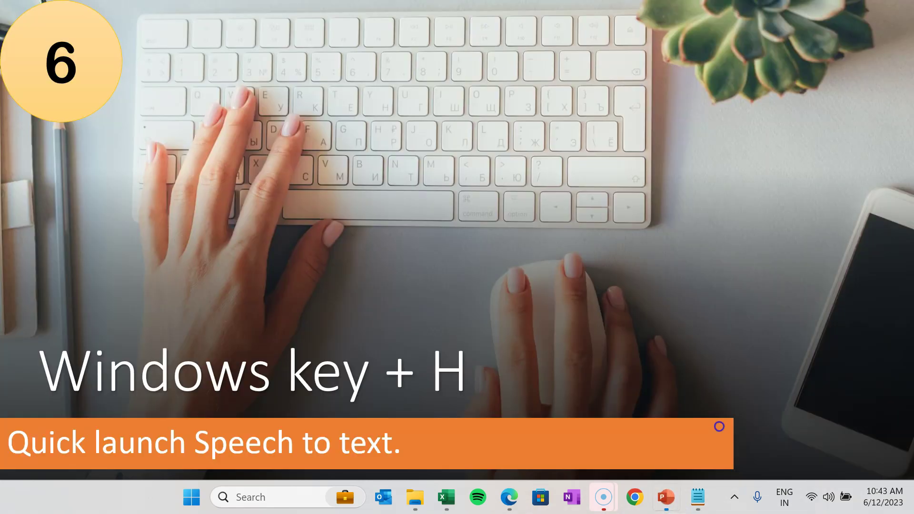
{"action": "left_click", "coordinate": [716, 229]}
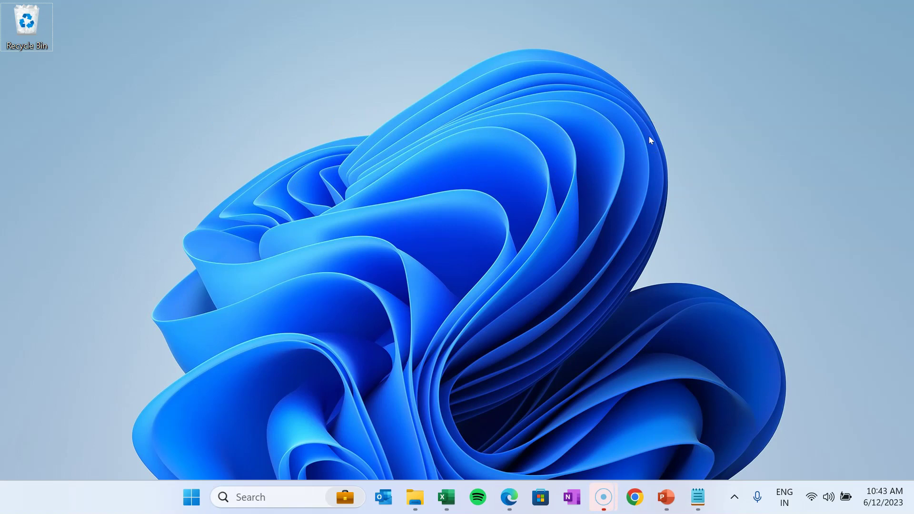
- Zoom in and back out on the desktop with Magnifier, and advance the slide show to the eighth shortcut slide
{"action": "key", "text": "super+plus"}
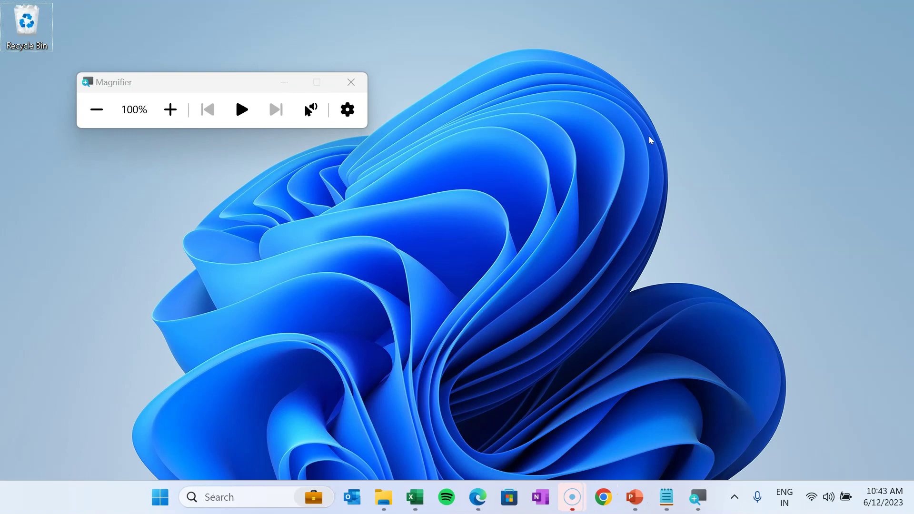
{"action": "key", "text": "super+plus"}
{"action": "key", "text": "super+plus"}
{"action": "key", "text": "super+plus"}
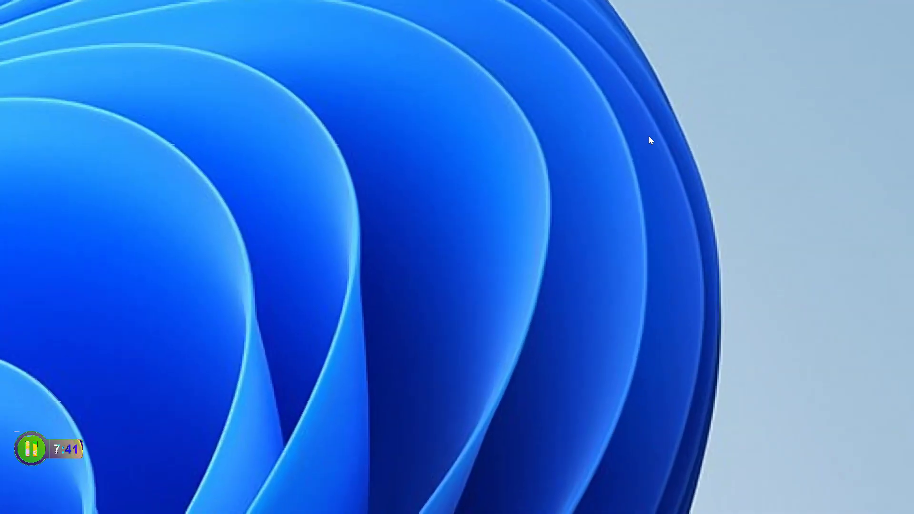
{"action": "key", "text": "super+minus"}
{"action": "key", "text": "super+minus"}
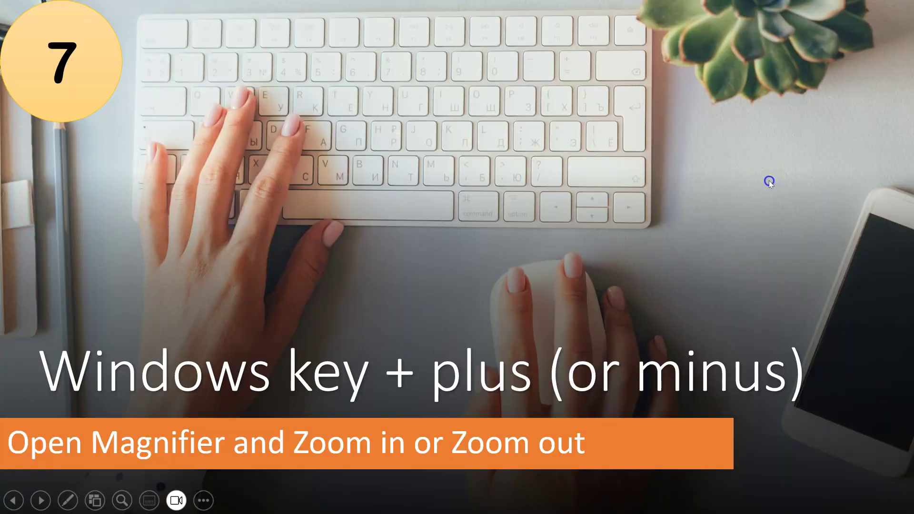
{"action": "left_click", "coordinate": [766, 190]}
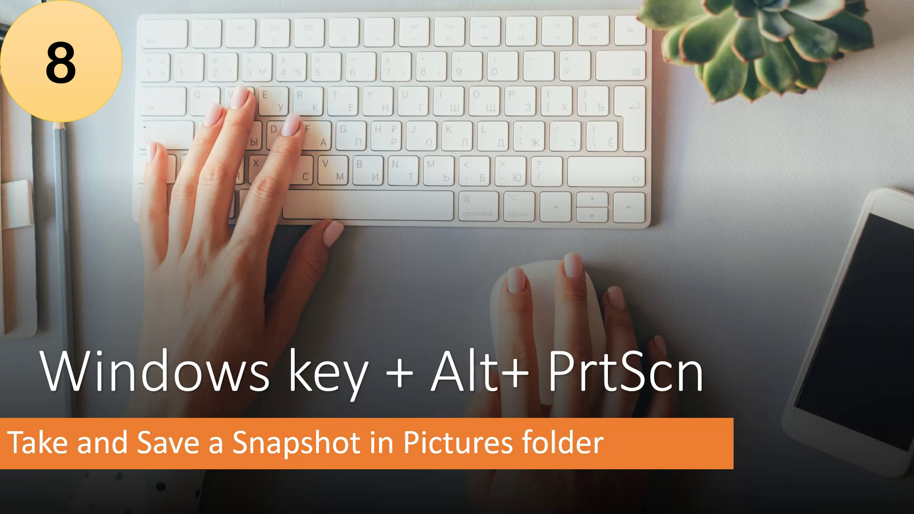
- Switch to the Captures folder in File Explorer, view the saved PNG snapshot of the eighth slide, and close the image viewer
{"action": "key", "text": "alt+Tab"}
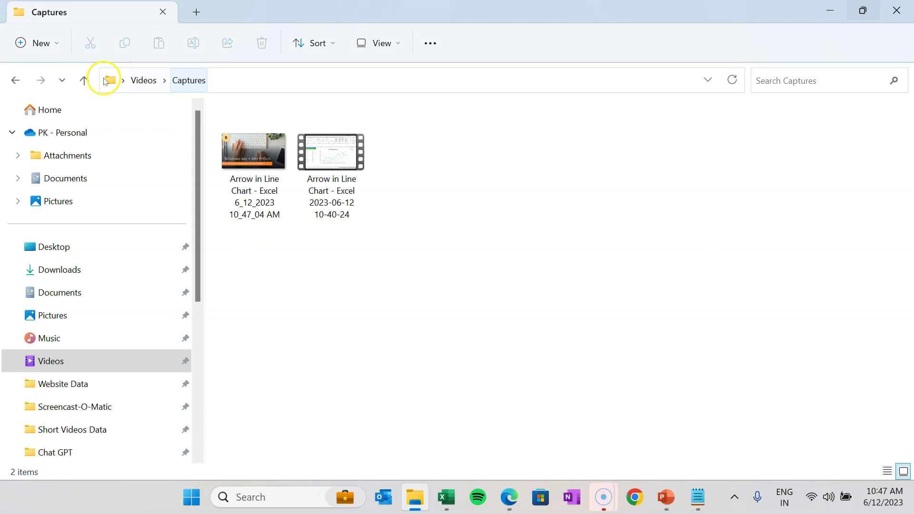
{"action": "double_click", "coordinate": [349, 177]}
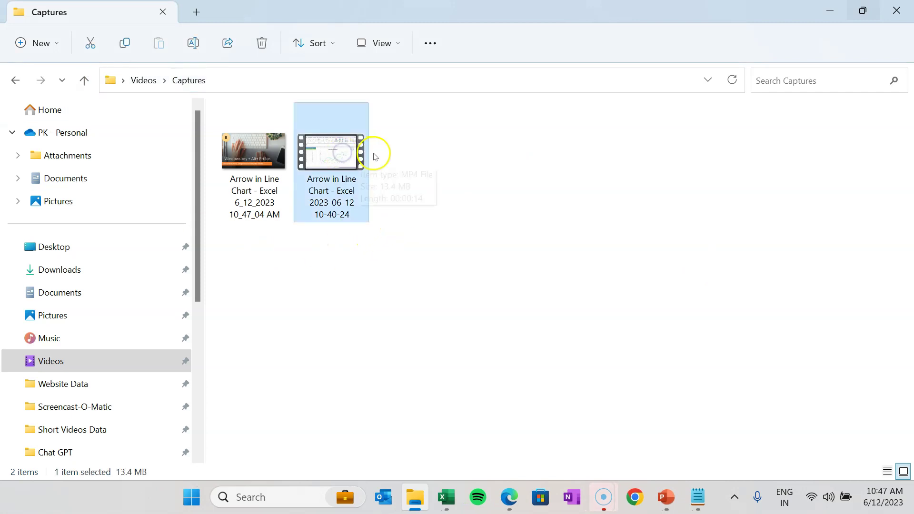
{"action": "key", "text": "Left"}
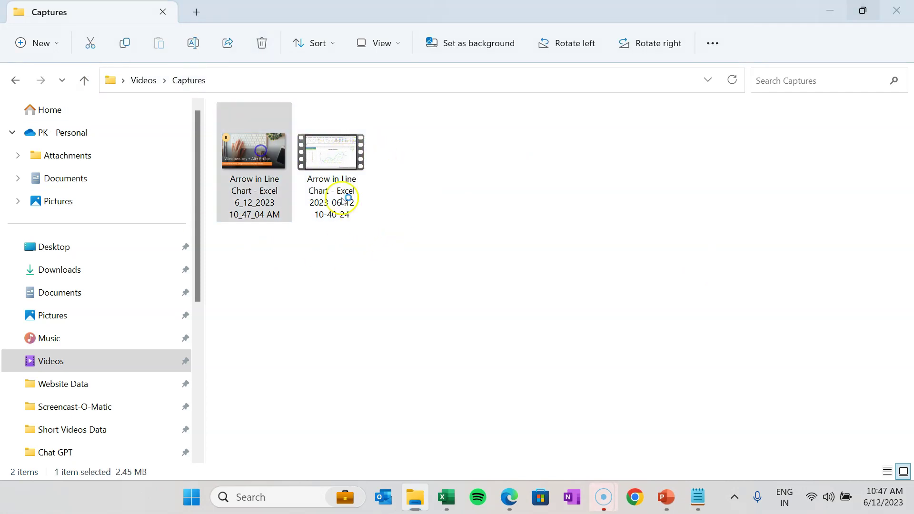
{"action": "key", "text": "Return"}
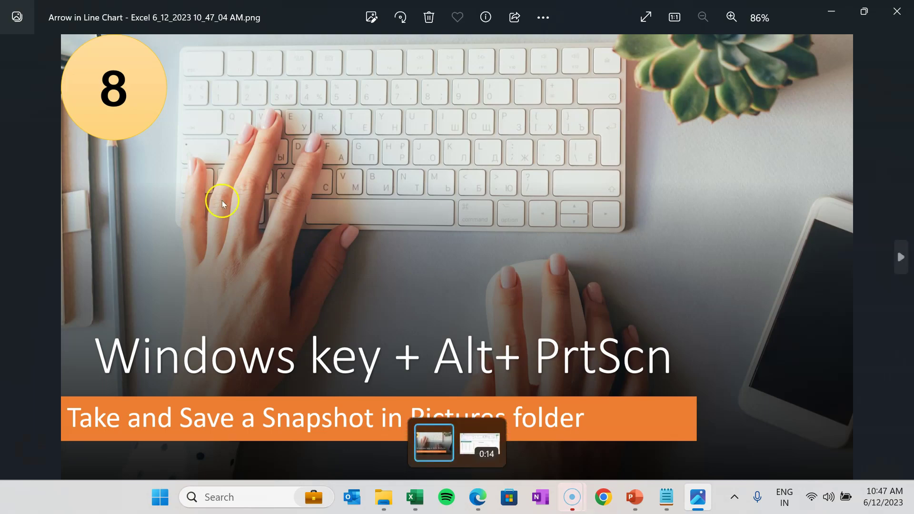
{"action": "left_click", "coordinate": [897, 11]}
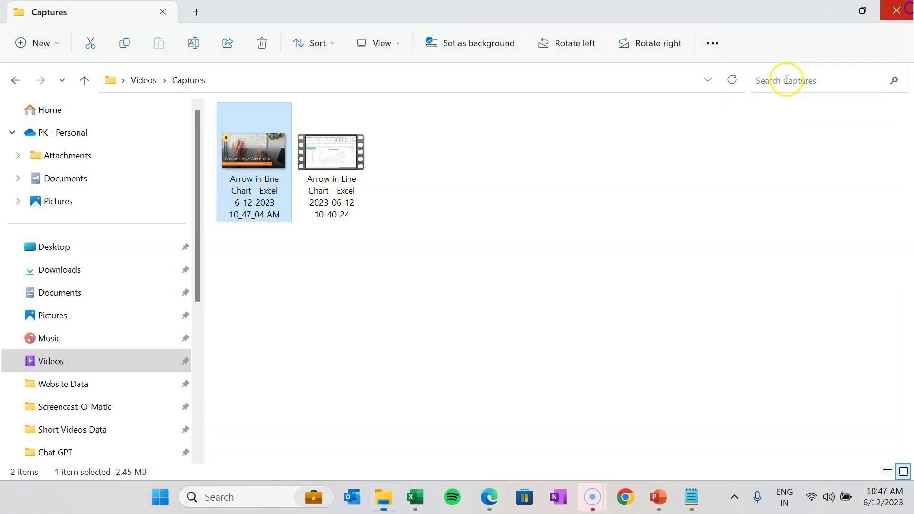
{"action": "mouse_move", "coordinate": [670, 482]}
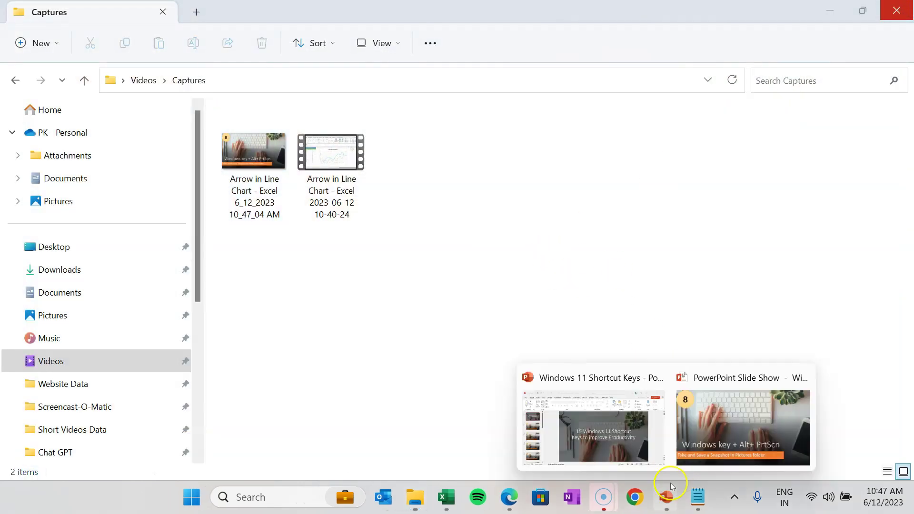
- Return to the PowerPoint slide show, advance it to the ninth shortcut slide, and switch to the Excel chart workbook
{"action": "left_click", "coordinate": [752, 404]}
{"action": "left_click", "coordinate": [571, 273]}
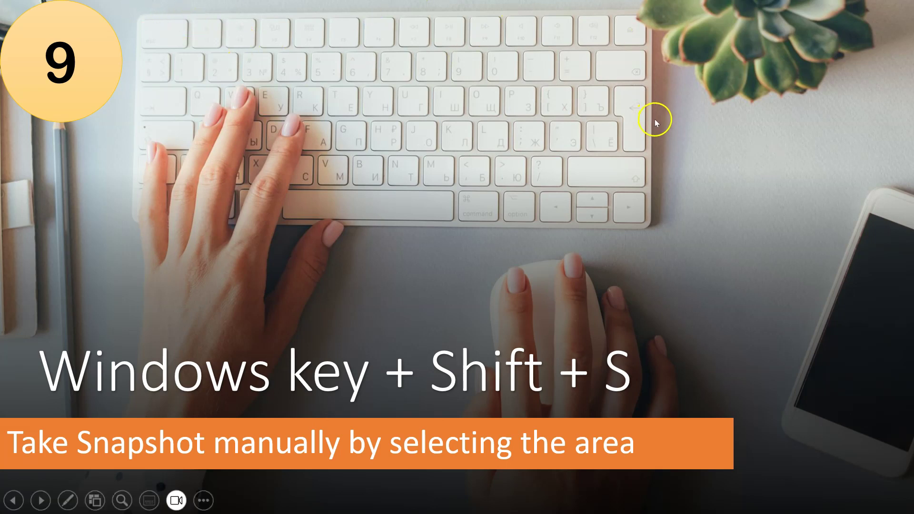
{"action": "key", "text": "alt+Tab"}
{"action": "key", "text": "alt+Tab"}
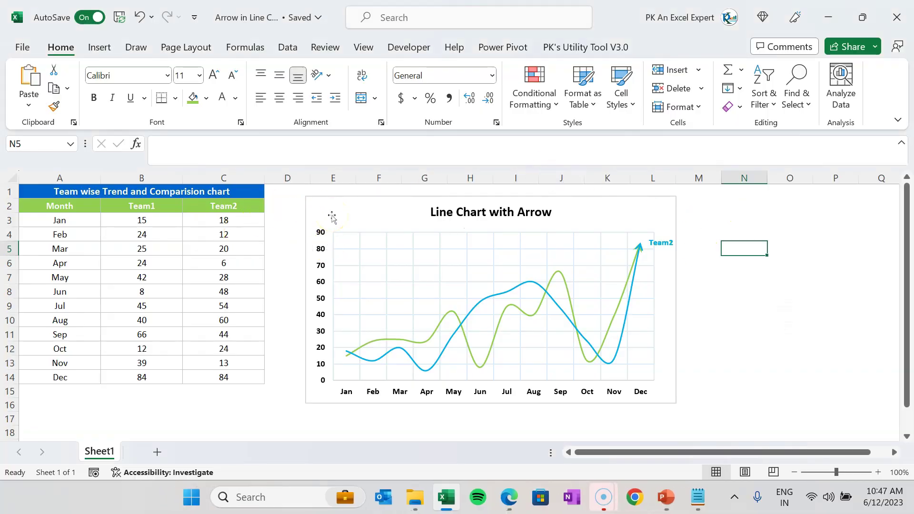
- Capture a rectangular snip of the Line Chart with Arrow and paste it as a picture beside the original chart
{"action": "key", "text": "super+shift+s"}
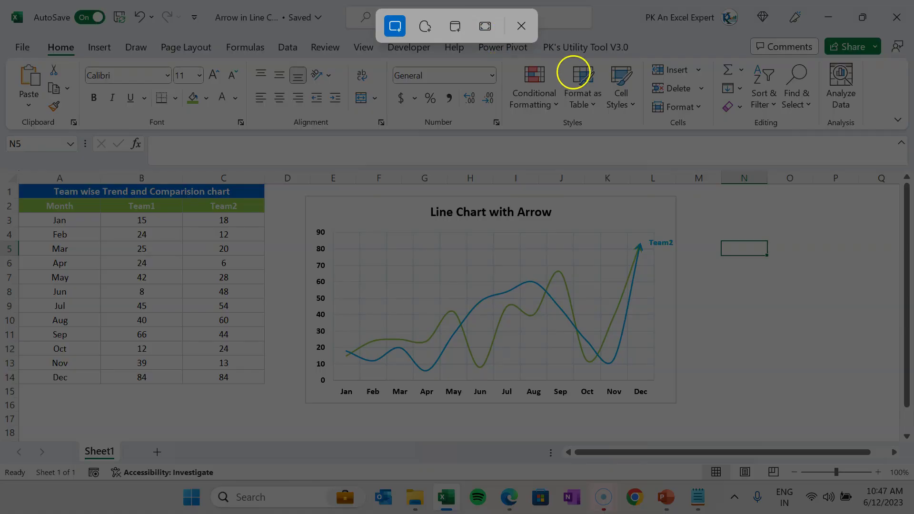
{"action": "left_click_drag", "start_coordinate": [299, 189], "coordinate": [688, 410]}
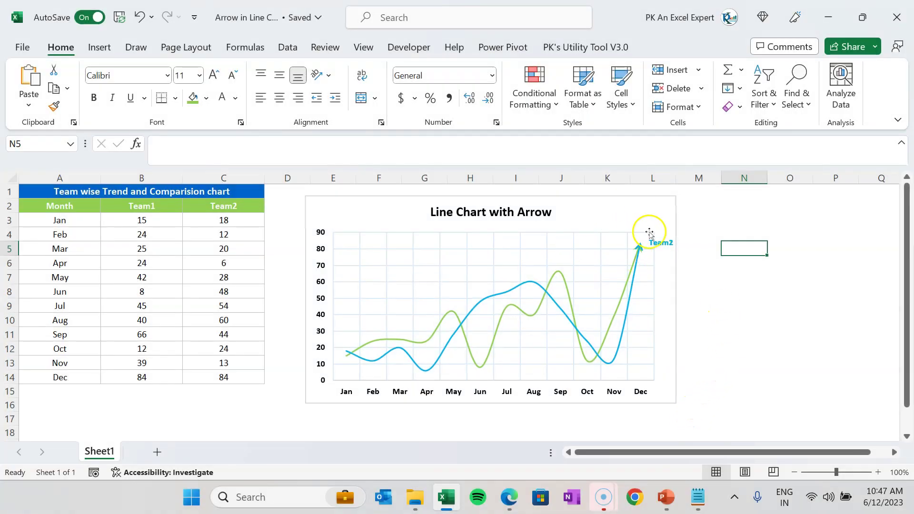
{"action": "left_click", "coordinate": [781, 192]}
{"action": "left_click", "coordinate": [715, 203]}
{"action": "key", "text": "ctrl+v"}
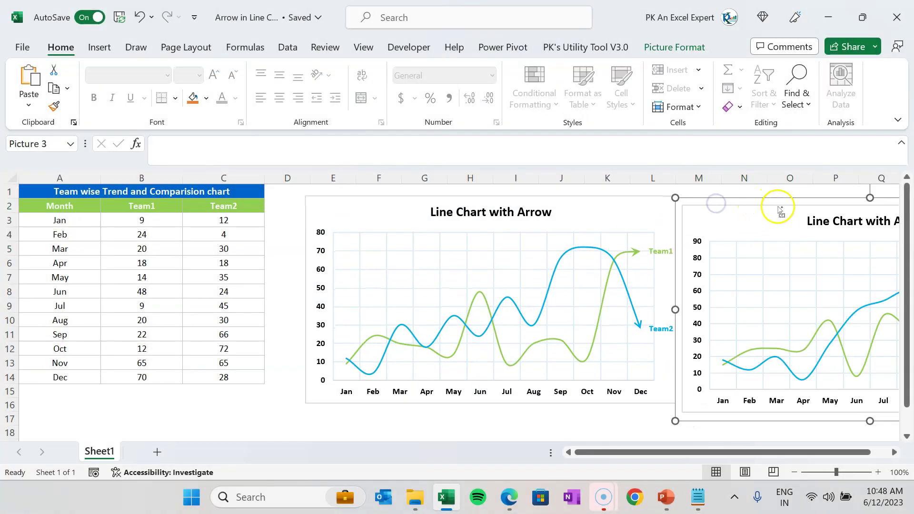
{"action": "left_click_drag", "start_coordinate": [755, 207], "coordinate": [780, 211]}
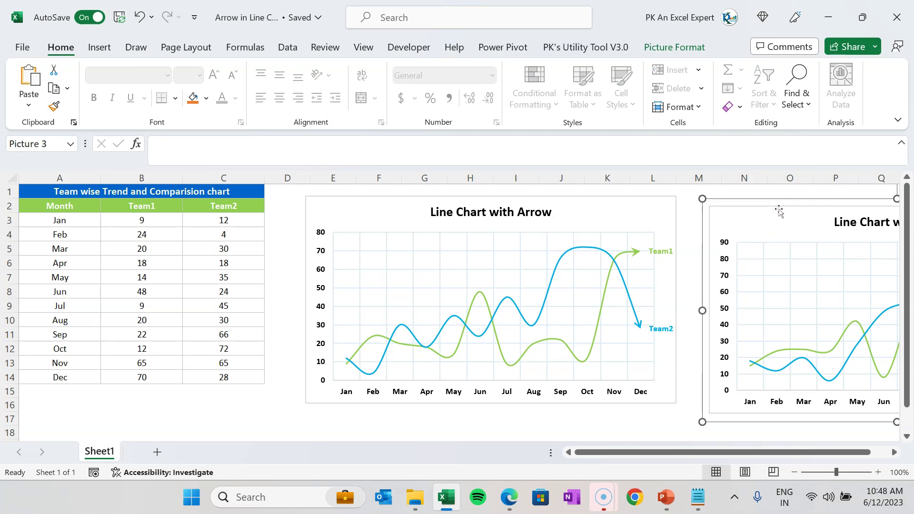
- Switch to File Explorer and open the saved PNG snip from the Screenshots folder in Pictures
{"action": "left_click", "coordinate": [415, 497]}
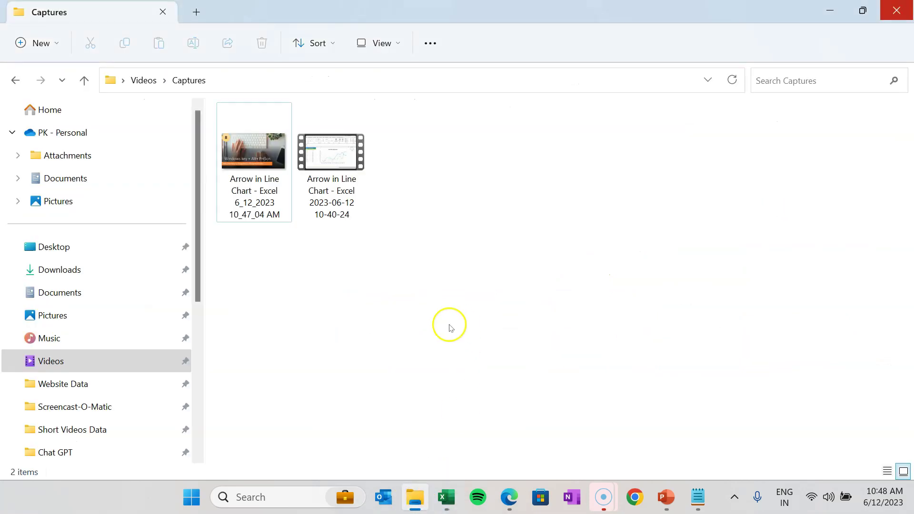
{"action": "left_click", "coordinate": [62, 316]}
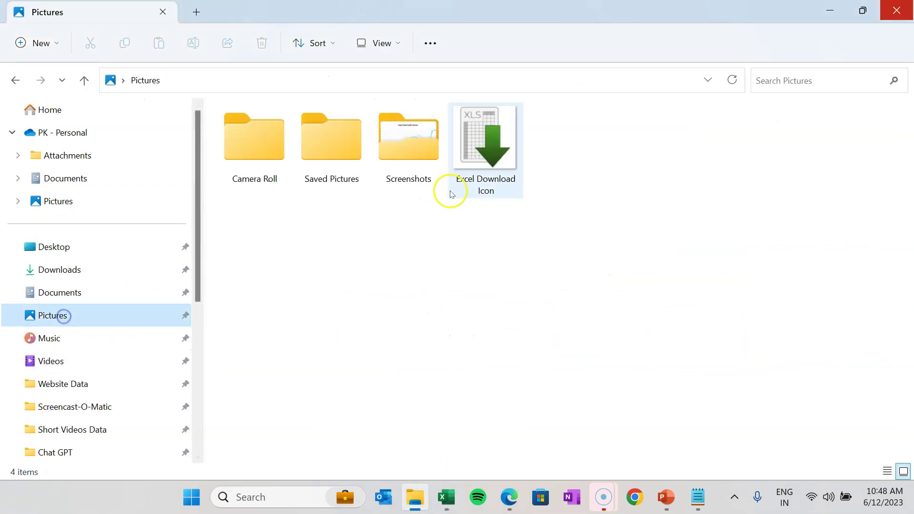
{"action": "double_click", "coordinate": [387, 150]}
{"action": "double_click", "coordinate": [331, 139]}
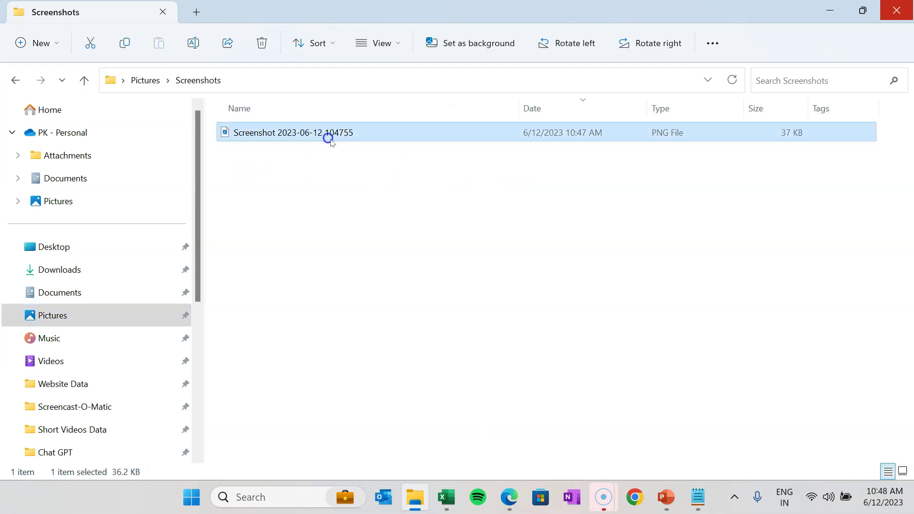
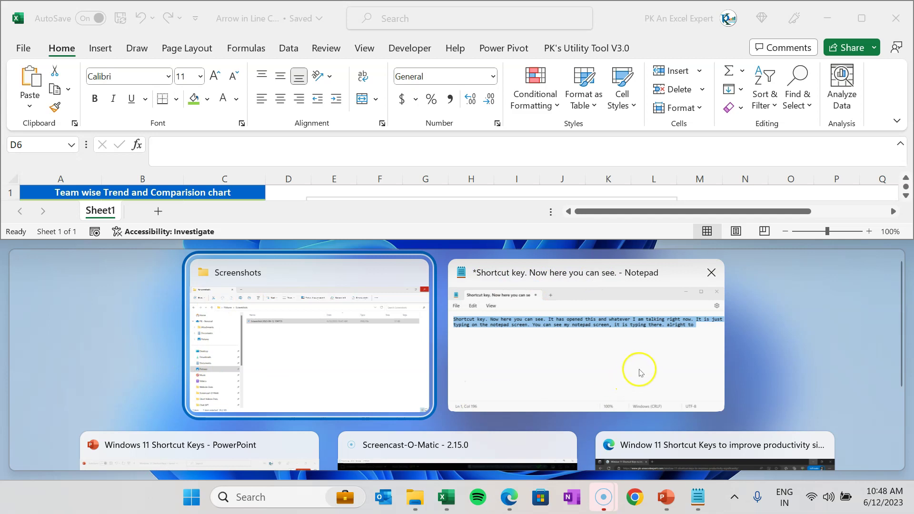
- Choose Notepad to fill the lower half of the screen below Excel, and snap it to the lower-right quarter
{"action": "left_click", "coordinate": [626, 379]}
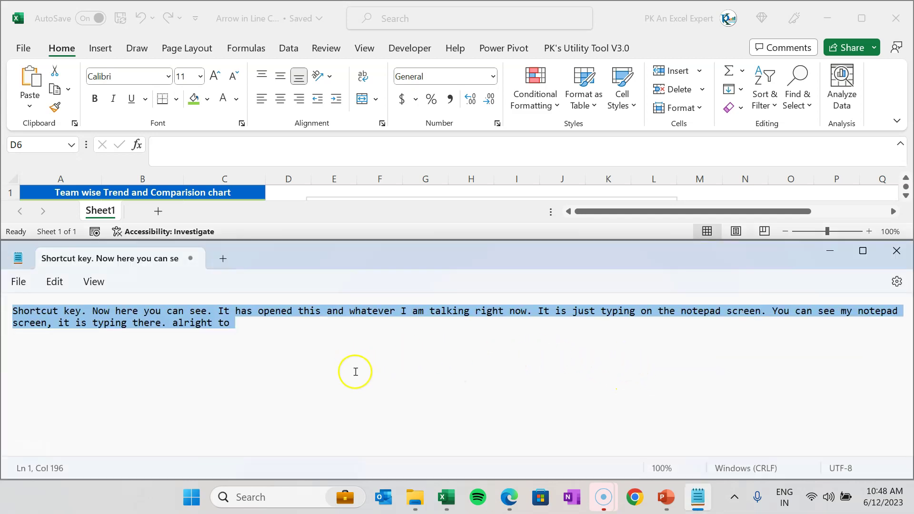
{"action": "left_click", "coordinate": [365, 333]}
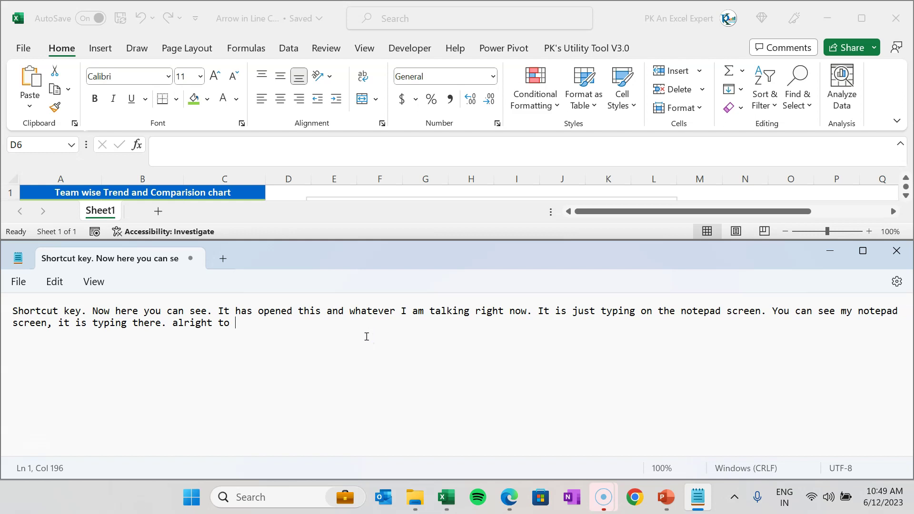
{"action": "key", "text": "super+Right"}
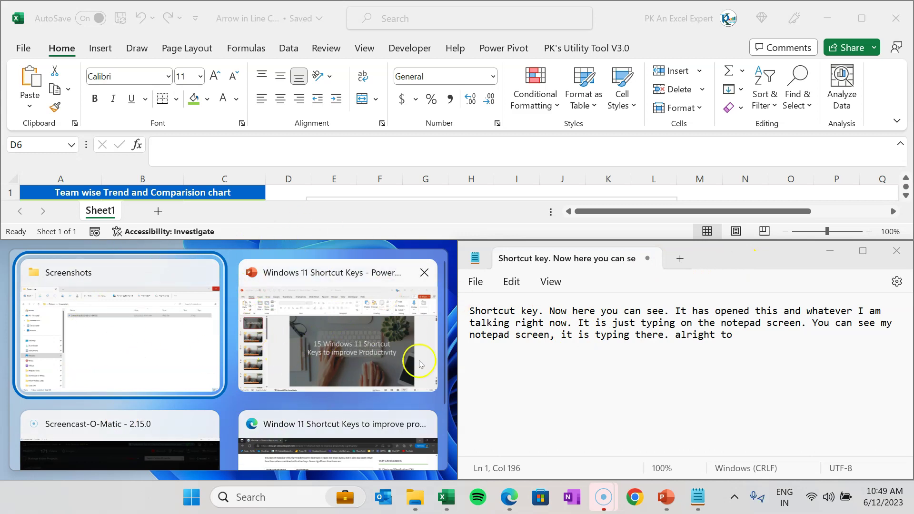
- Snap the Excel window to the upper-left quarter and the left half of the screen, and maximize it again
{"action": "left_click", "coordinate": [622, 19]}
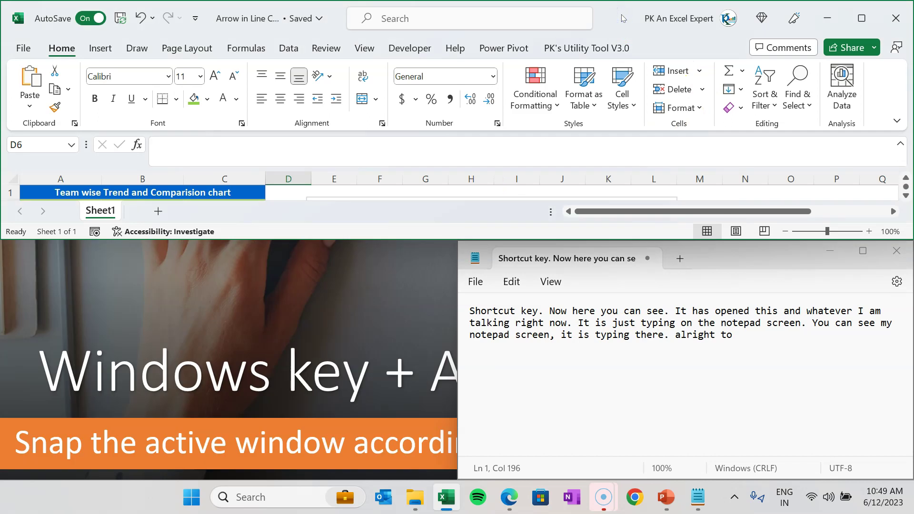
{"action": "key", "text": "super+Left"}
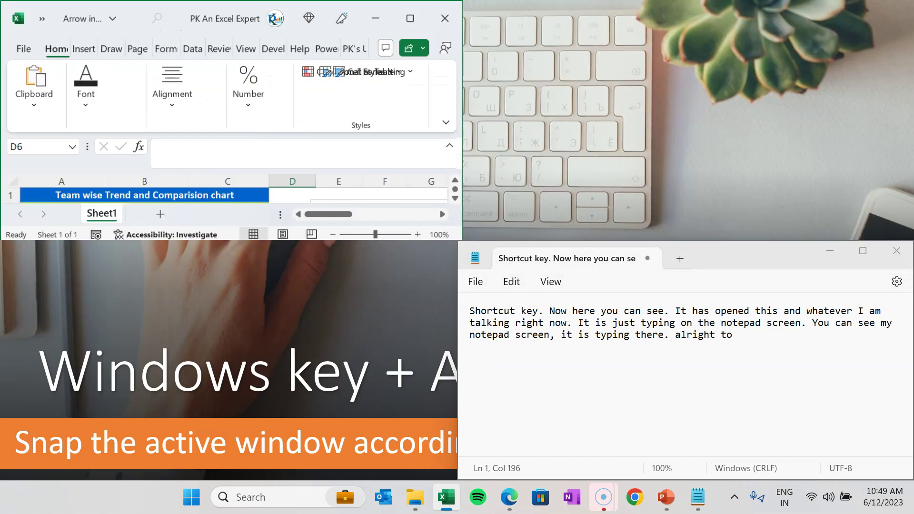
{"action": "key", "text": "super+Down"}
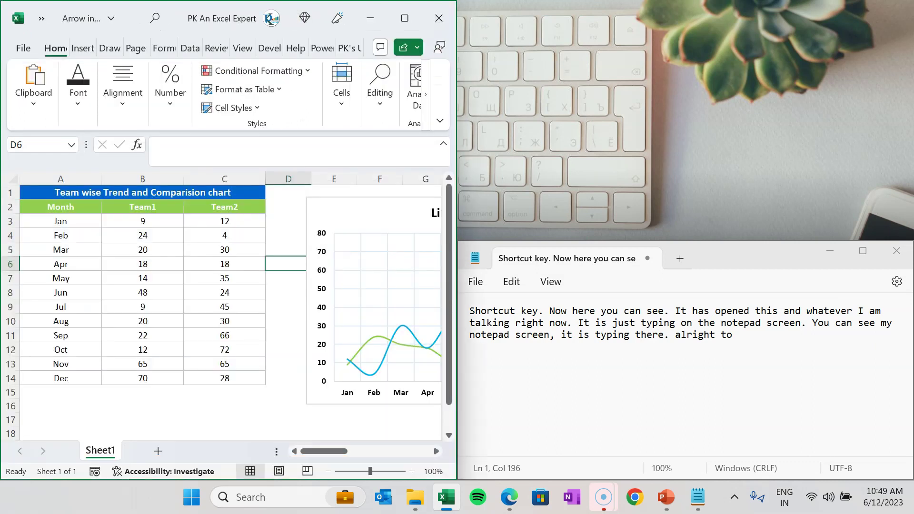
{"action": "key", "text": "super+Up"}
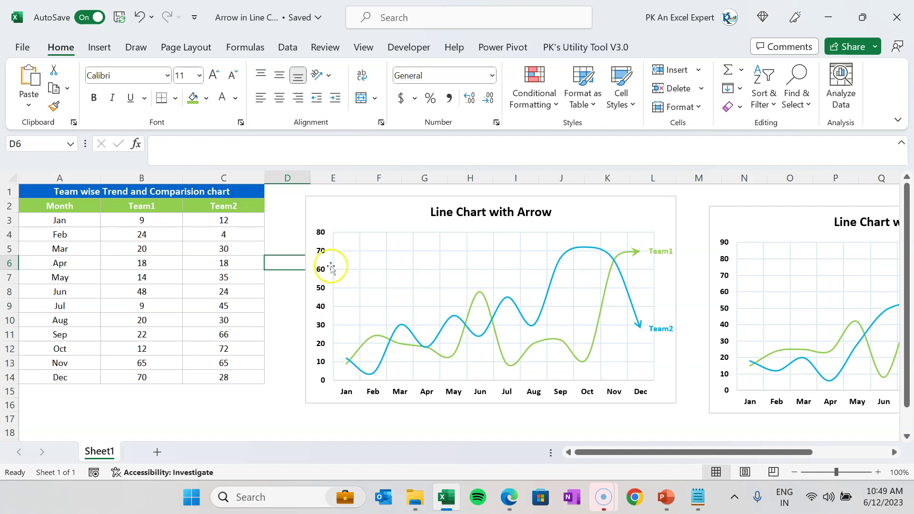
- Return to the PowerPoint slide show and advance it to the eleventh shortcut slide
{"action": "left_click", "coordinate": [666, 498]}
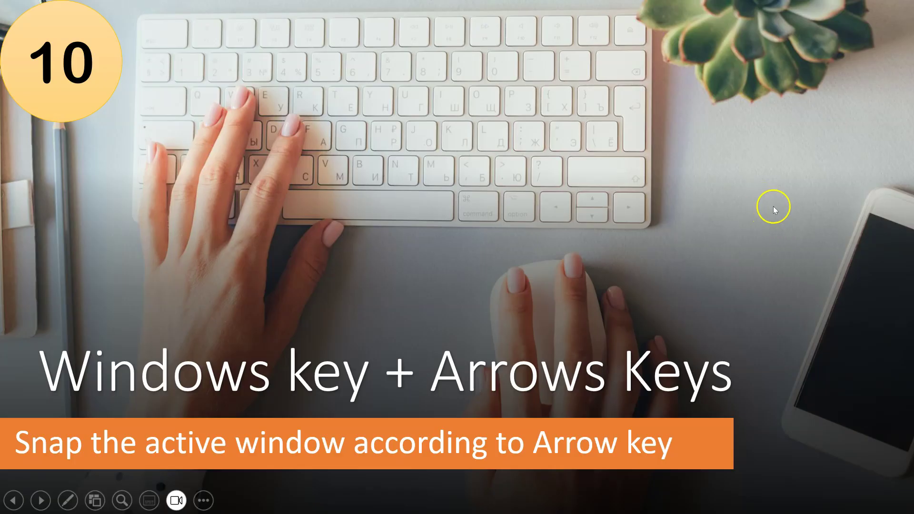
{"action": "left_click", "coordinate": [743, 206]}
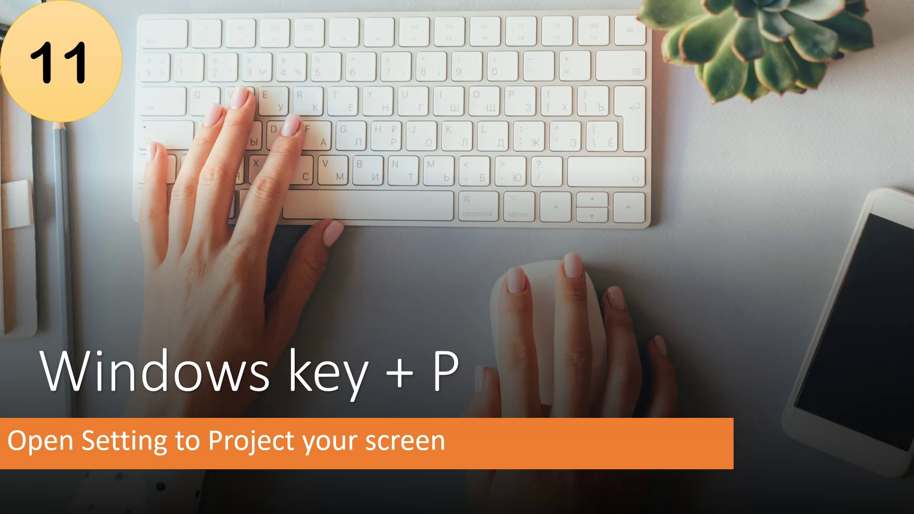
- Display the Project screen options, dismiss them unchanged, and advance the slide show to the twelfth shortcut slide
{"action": "key", "text": "super+p"}
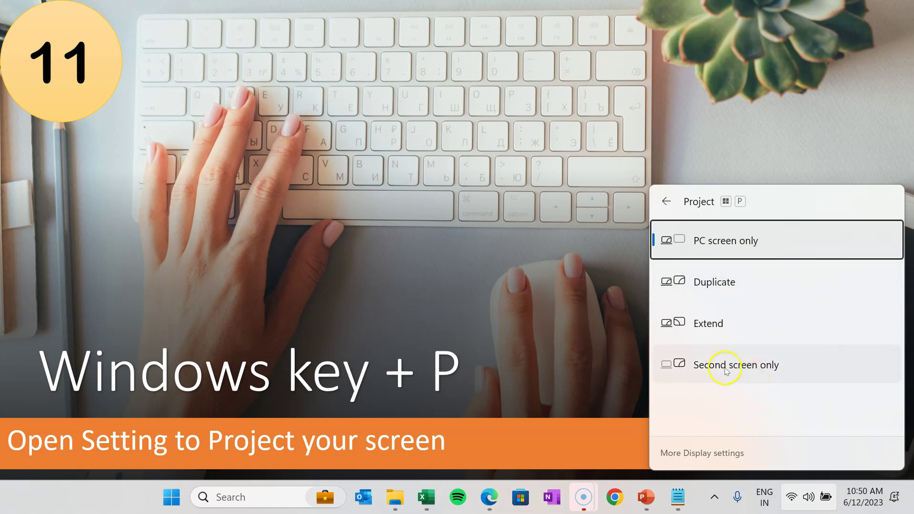
{"action": "left_click", "coordinate": [765, 158]}
{"action": "left_click", "coordinate": [764, 154]}
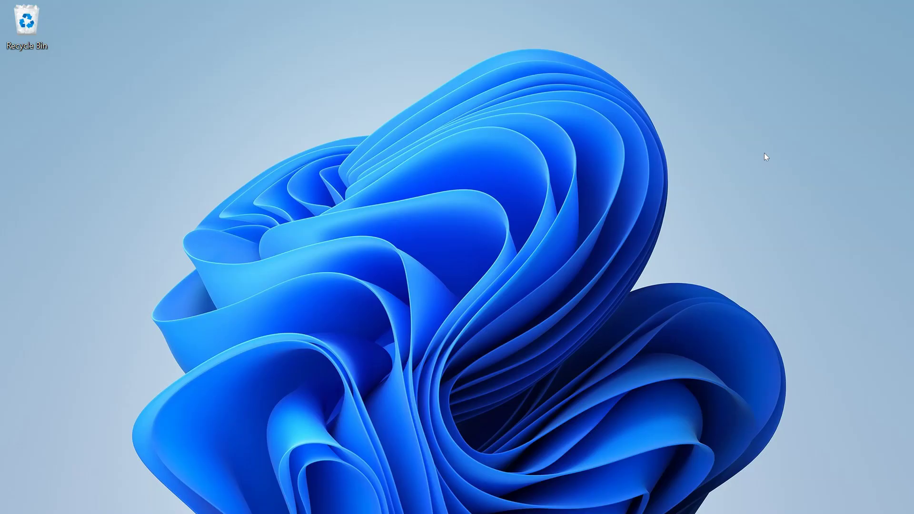
- Cycle the focus forward and back through the taskbar apps on the desktop, and open the focused File Explorer window
{"action": "key", "text": "super+t"}
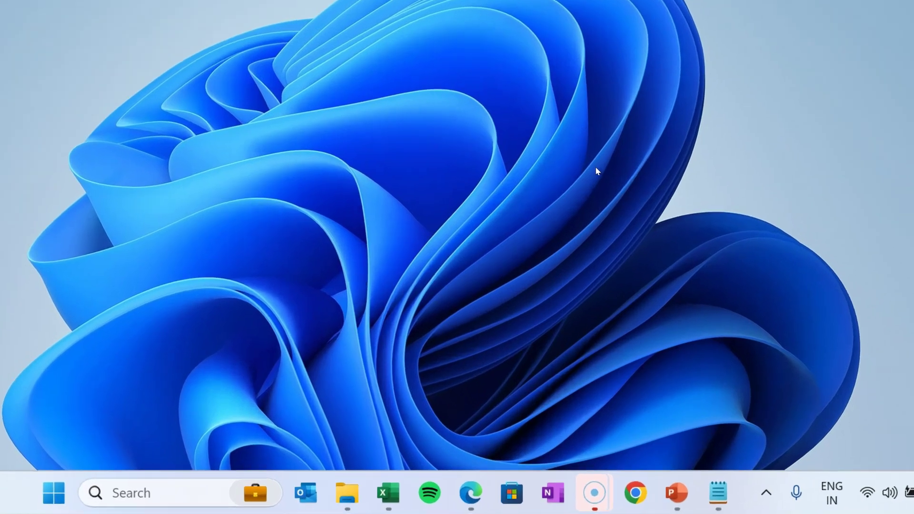
{"action": "key", "text": "super+t"}
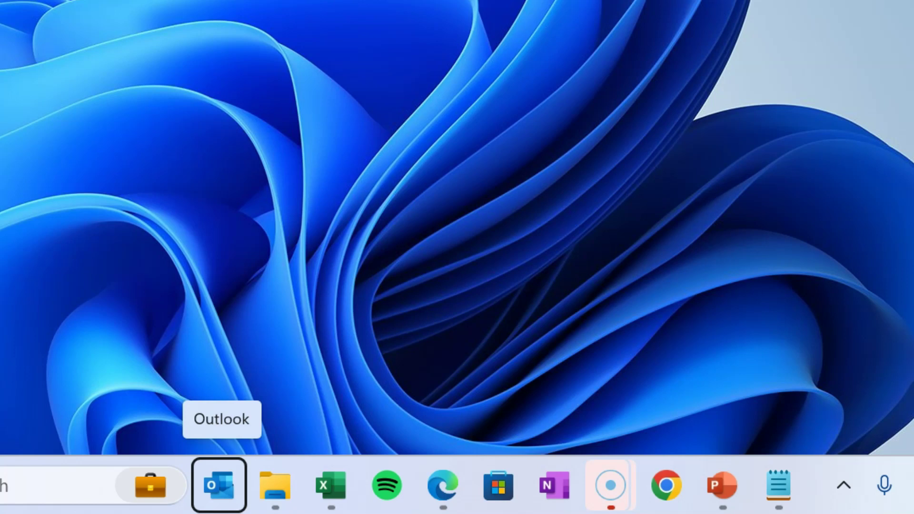
{"action": "key", "text": "Right"}
{"action": "key", "text": "Right"}
{"action": "key", "text": "Right"}
{"action": "key", "text": "Right"}
{"action": "key", "text": "Right"}
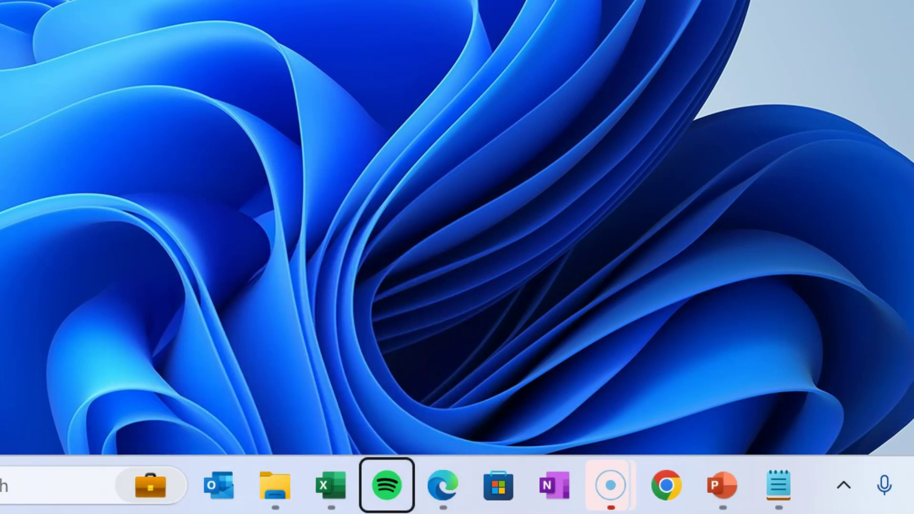
{"action": "key", "text": "Right"}
{"action": "key", "text": "Right"}
{"action": "key", "text": "Right"}
{"action": "key", "text": "Right"}
{"action": "key", "text": "Right"}
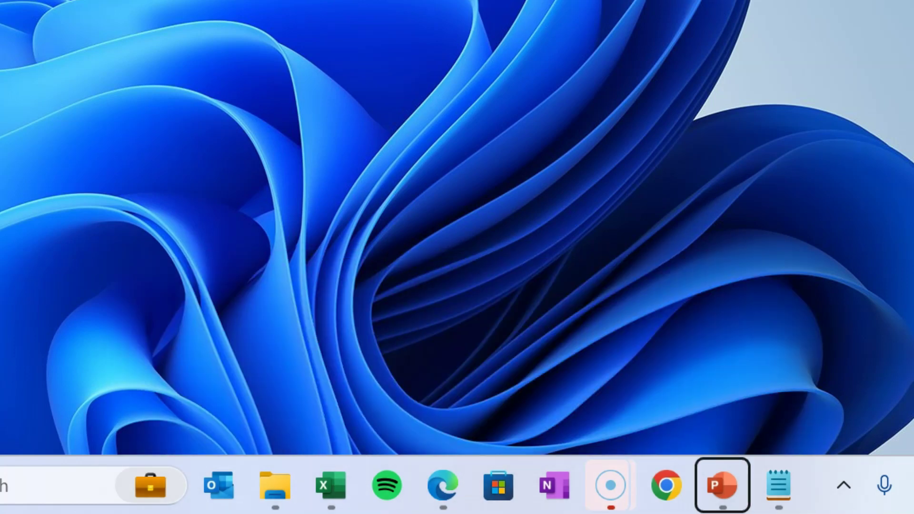
{"action": "key", "text": "Left"}
{"action": "key", "text": "Left"}
{"action": "key", "text": "Left"}
{"action": "key", "text": "Left"}
{"action": "key", "text": "Left"}
{"action": "key", "text": "Left"}
{"action": "key", "text": "Left"}
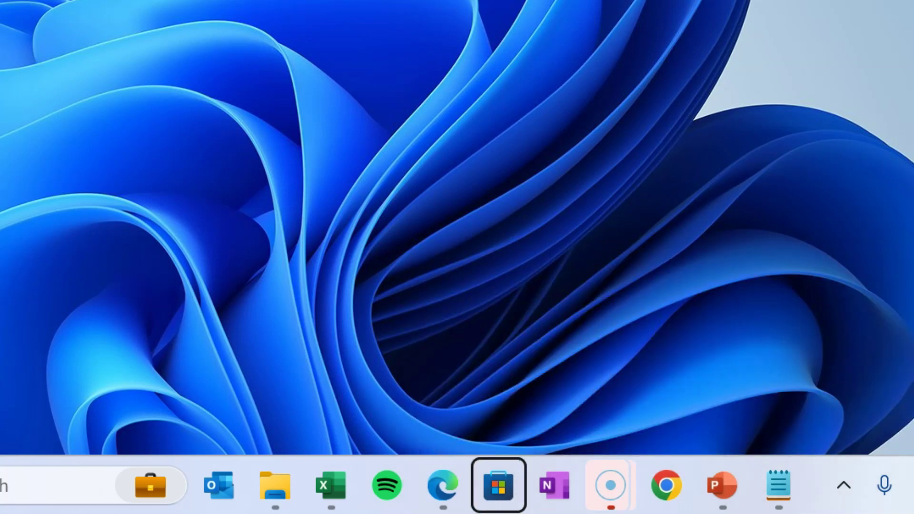
{"action": "key", "text": "Left"}
{"action": "key", "text": "Left"}
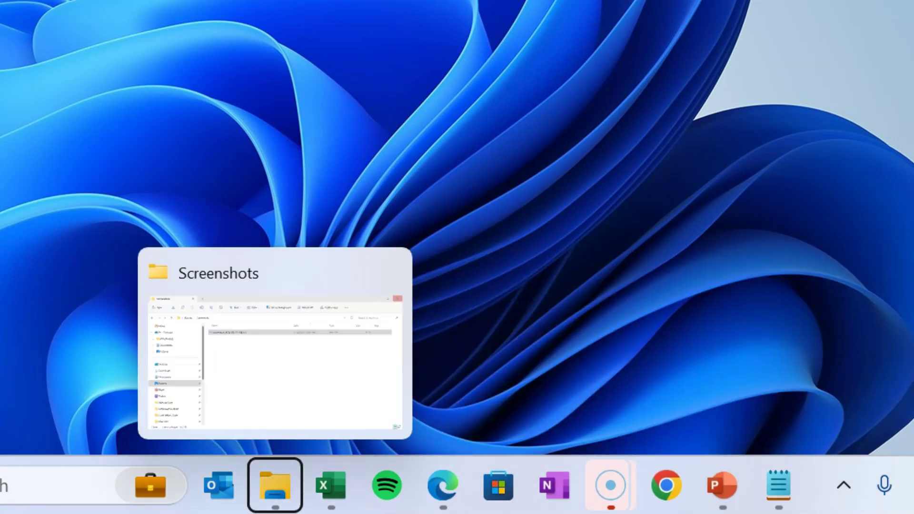
{"action": "key", "text": "Return"}
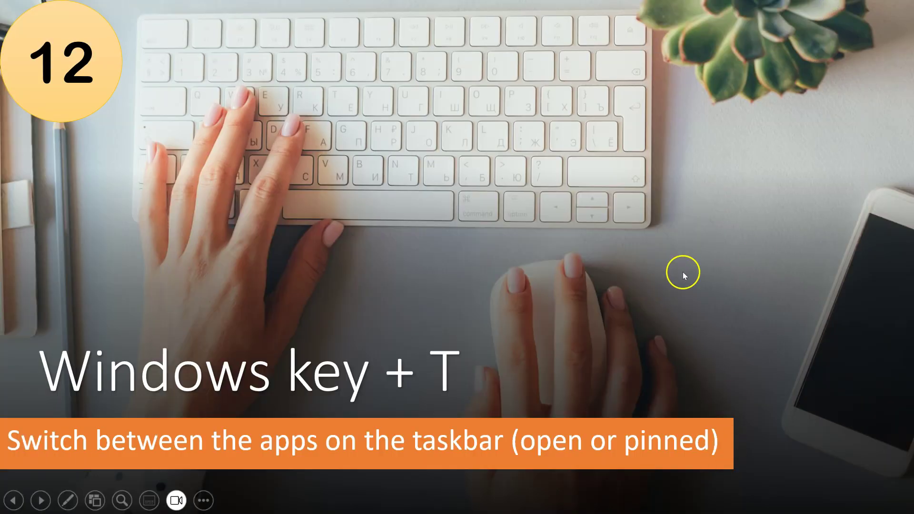
- Advance the slide show past the twelfth shortcut slide, and bring up the open Excel workbook before returning to the desktop
{"action": "left_click", "coordinate": [677, 262]}
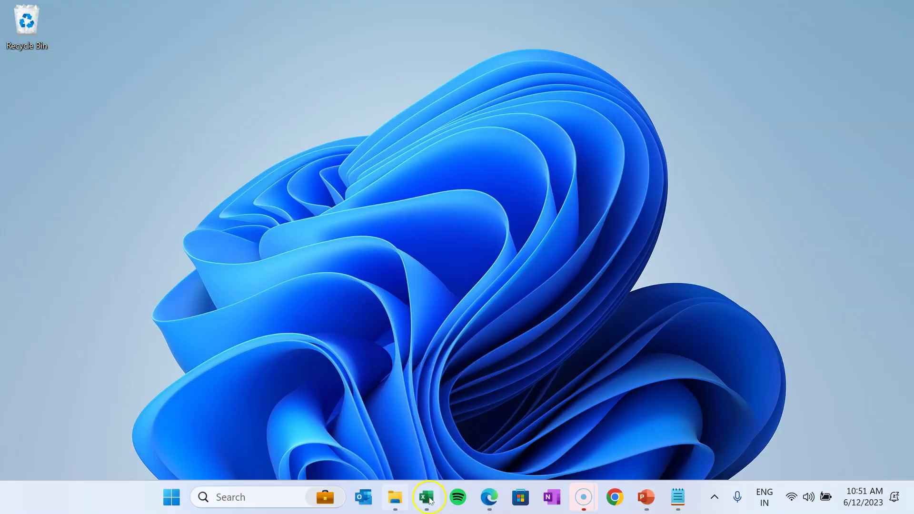
{"action": "left_click", "coordinate": [427, 497], "text": "shift"}
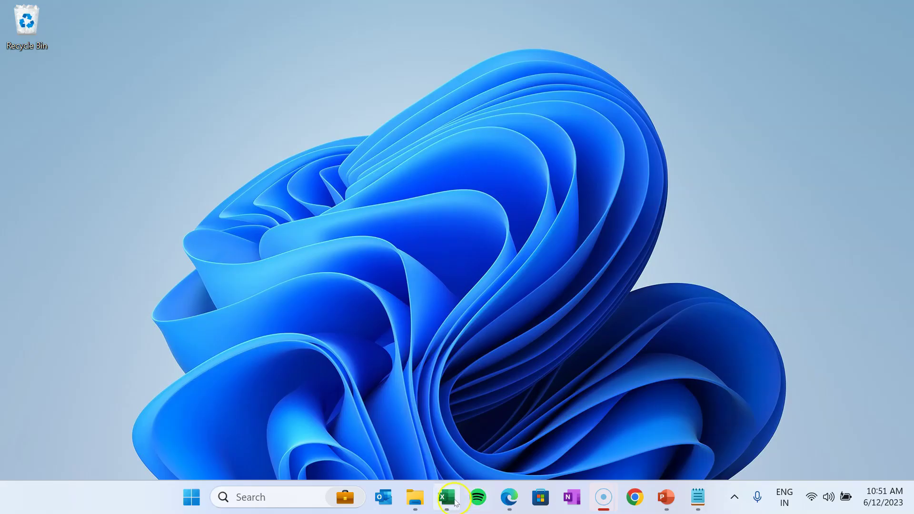
{"action": "left_click", "coordinate": [448, 498]}
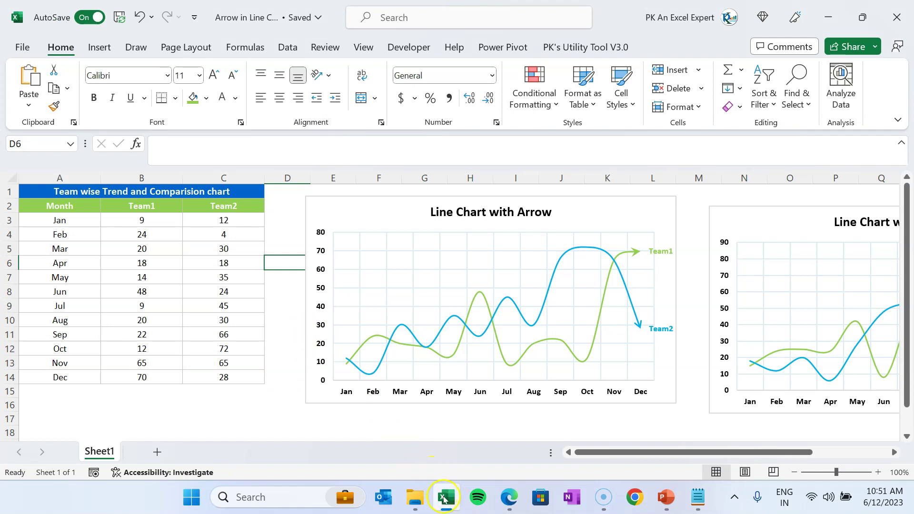
{"action": "key", "text": "super+d"}
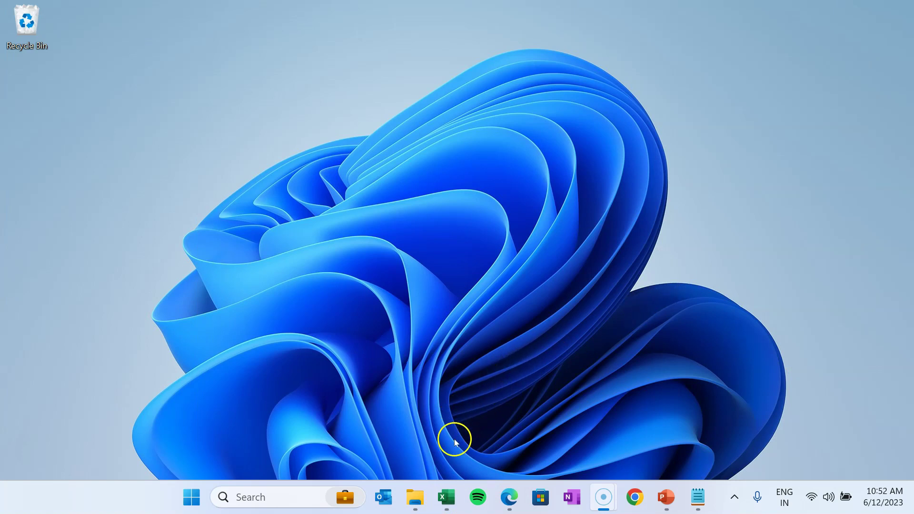
- Launch a new Excel instance from the desktop, and create a blank workbook in a maximized window
{"action": "left_click", "coordinate": [448, 498]}
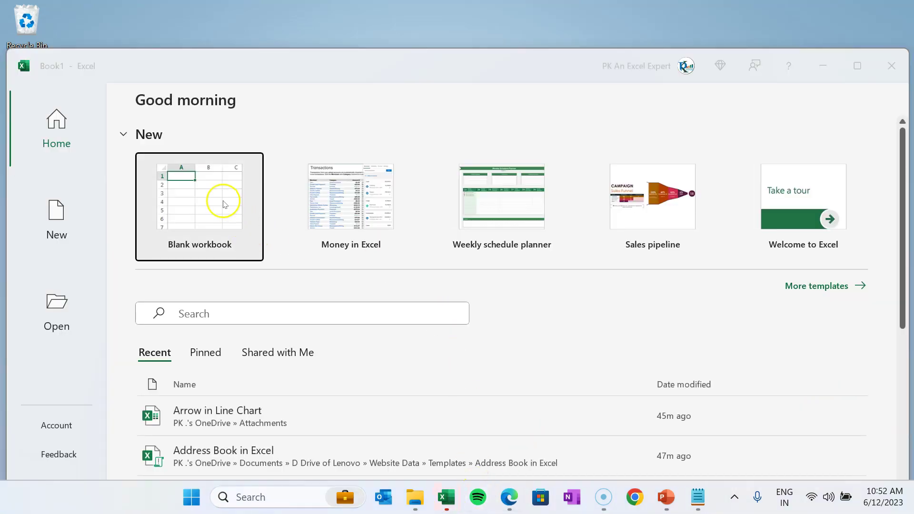
{"action": "left_click", "coordinate": [220, 200]}
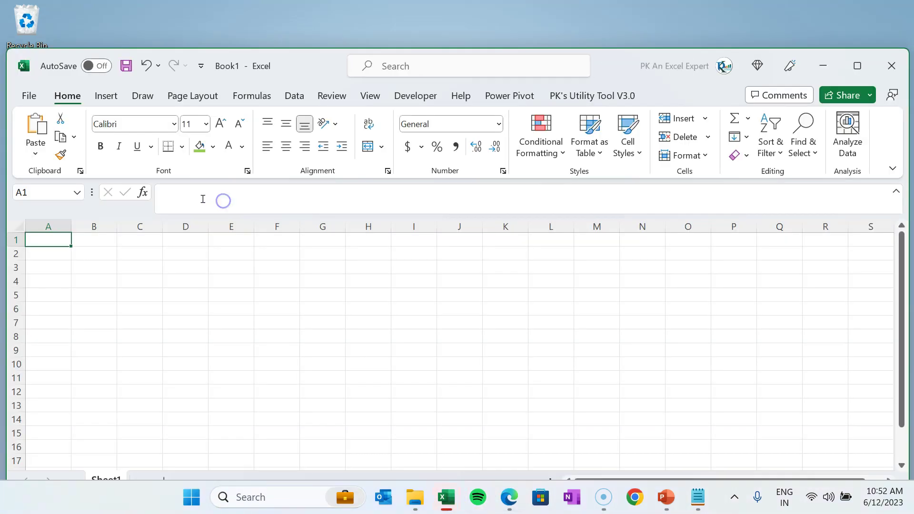
{"action": "left_click", "coordinate": [858, 65]}
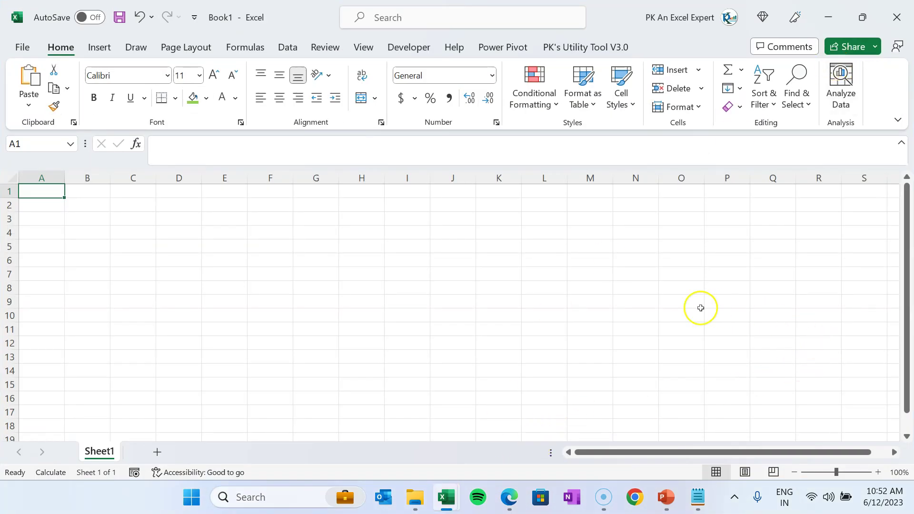
- Bring up the open Notepad window and minimize it, and launch a new blank Notepad instance from the taskbar
{"action": "left_click", "coordinate": [696, 498]}
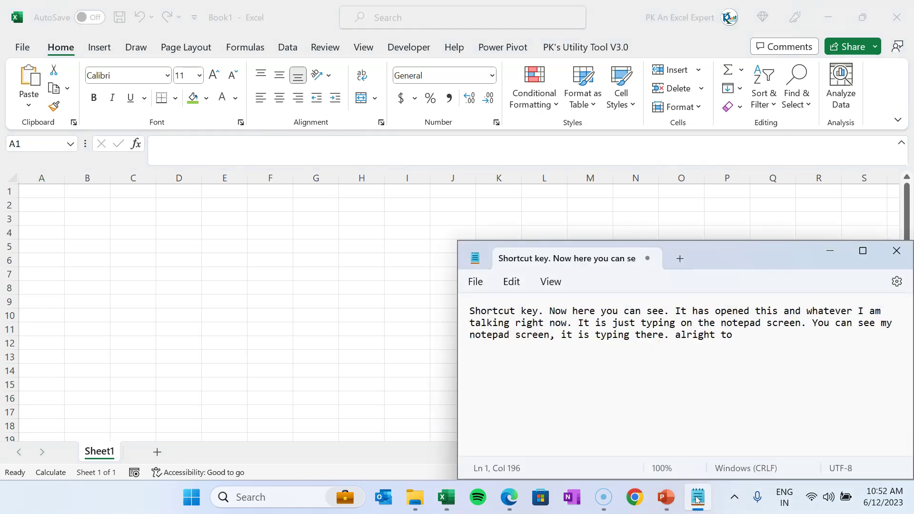
{"action": "left_click", "coordinate": [697, 499]}
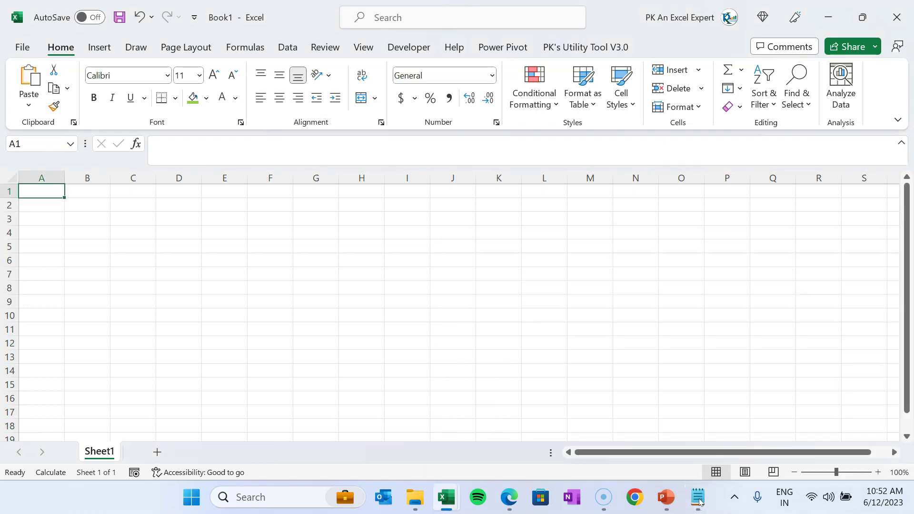
{"action": "left_click", "coordinate": [698, 500]}
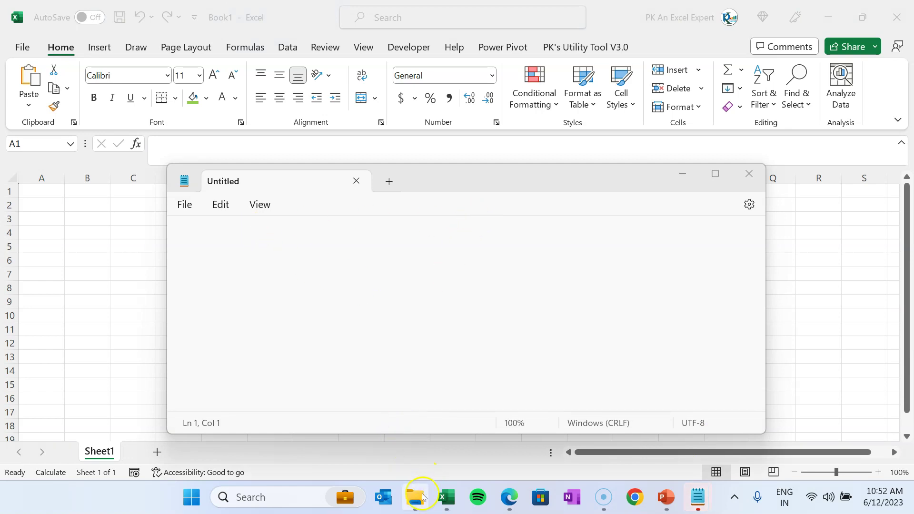
- Launch a new File Explorer instance from the taskbar, and minimize its window to return to the blank Notepad
{"action": "mouse_move", "coordinate": [421, 499]}
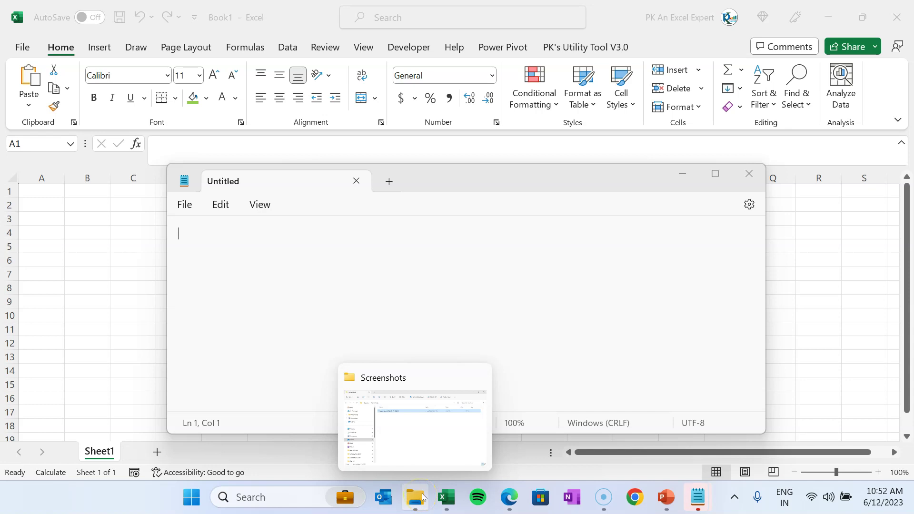
{"action": "left_click", "coordinate": [421, 498]}
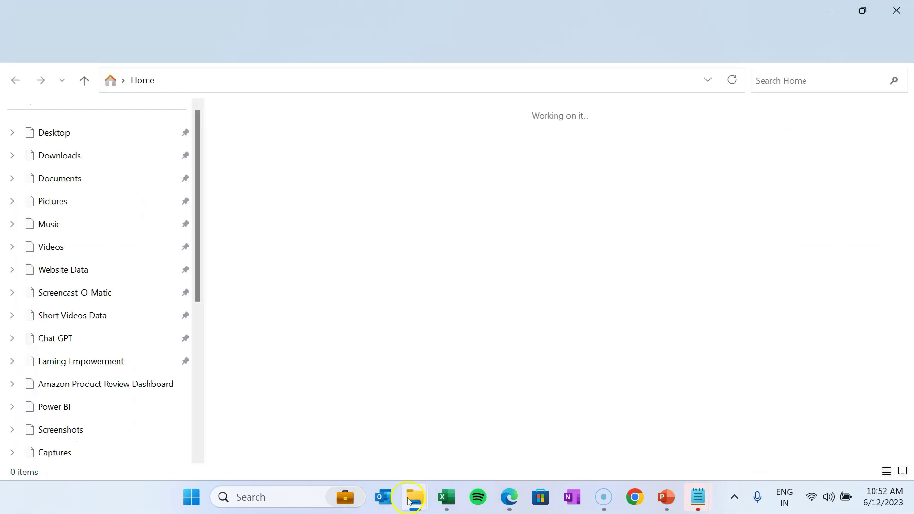
{"action": "left_click", "coordinate": [827, 8]}
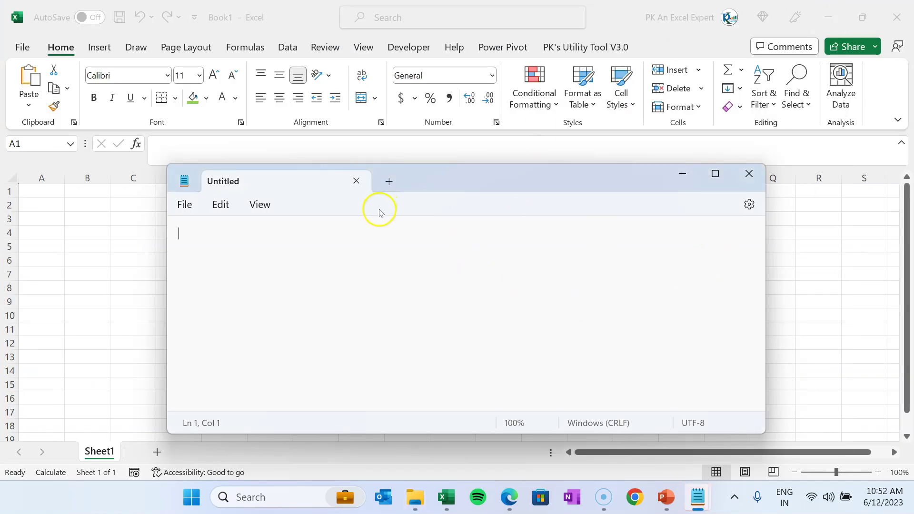